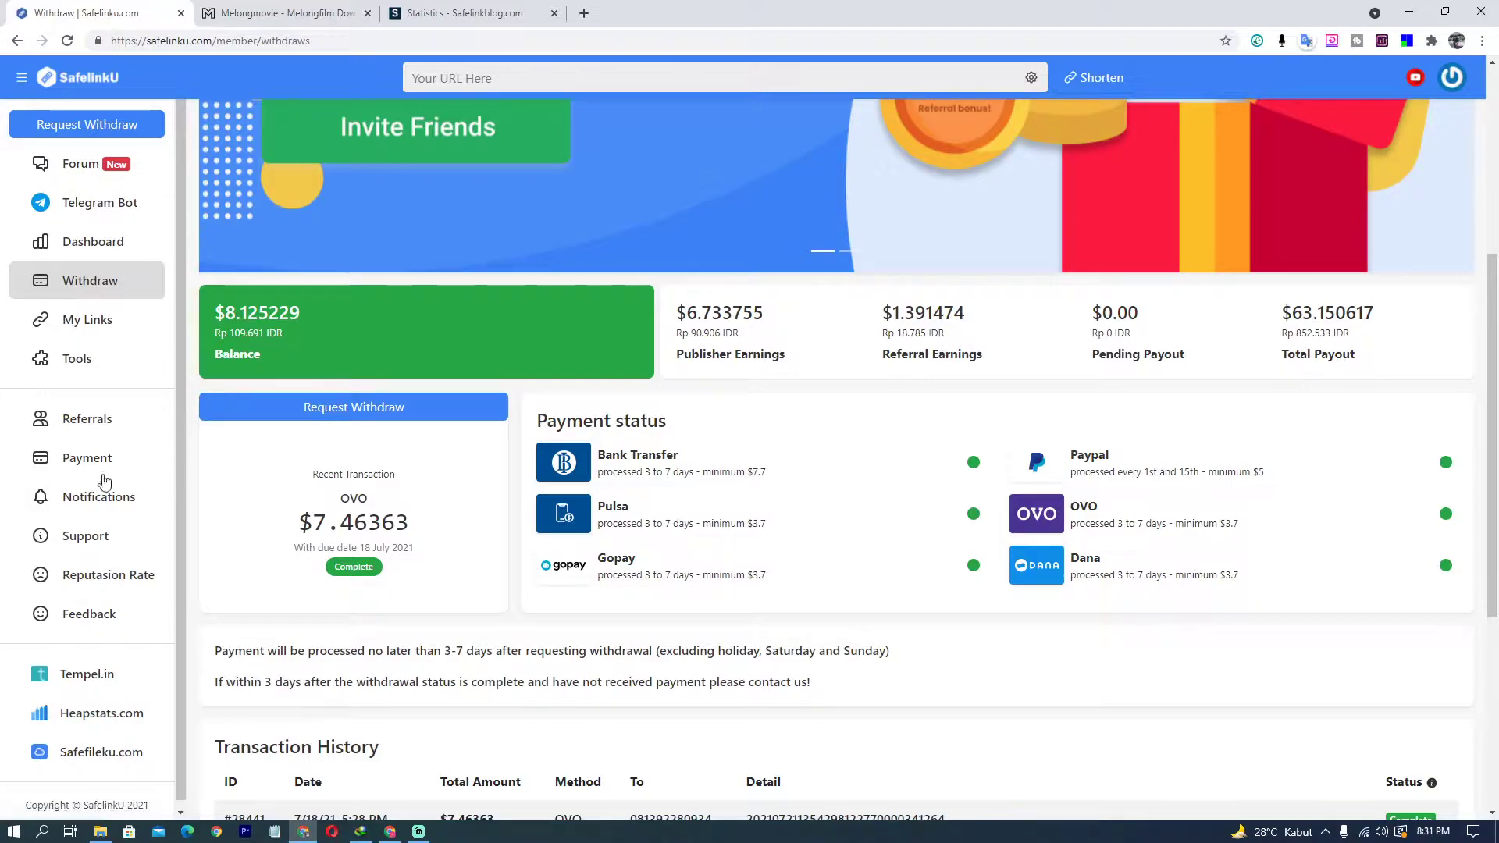
Open the dashboard and review the August 2021 statistics chart, daily earnings table and monthly totals.
left_click(91, 241)
scroll(859, 507, "down", 1)
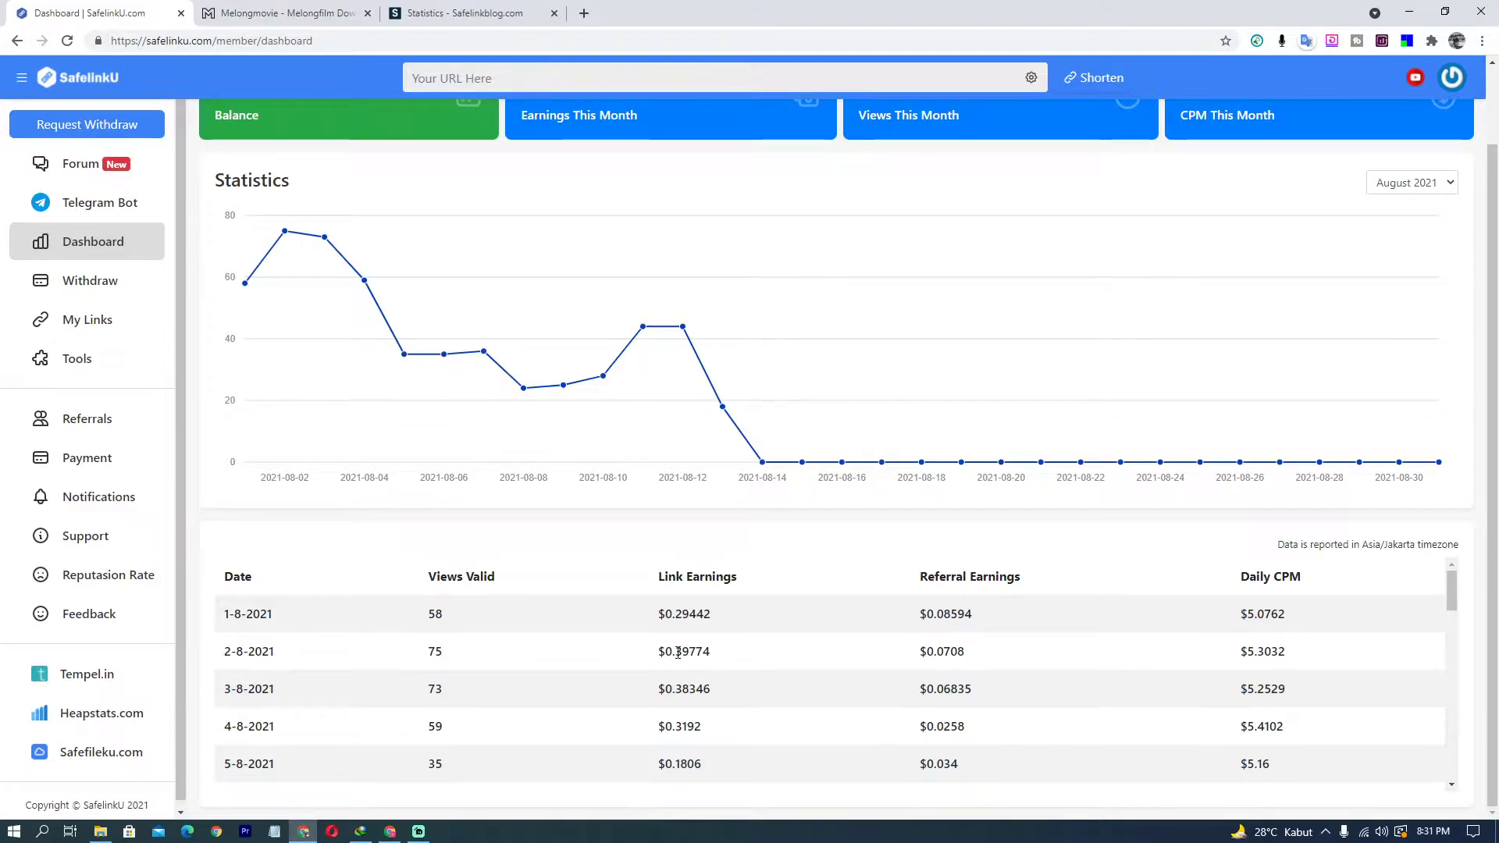
scroll(689, 683, "down", 1)
scroll(689, 687, "up", 1)
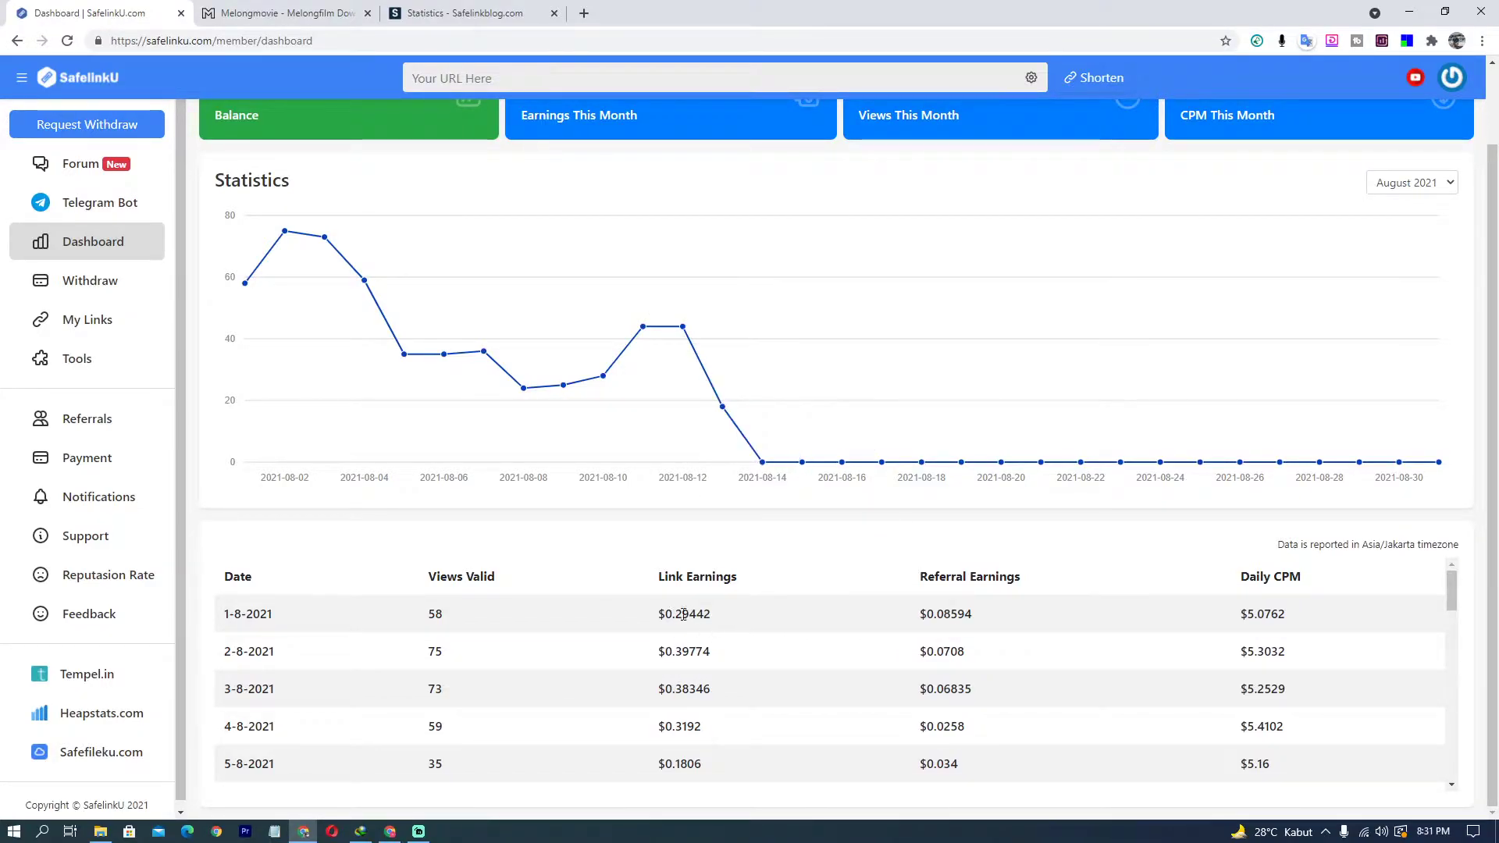
scroll(769, 408, "up", 1)
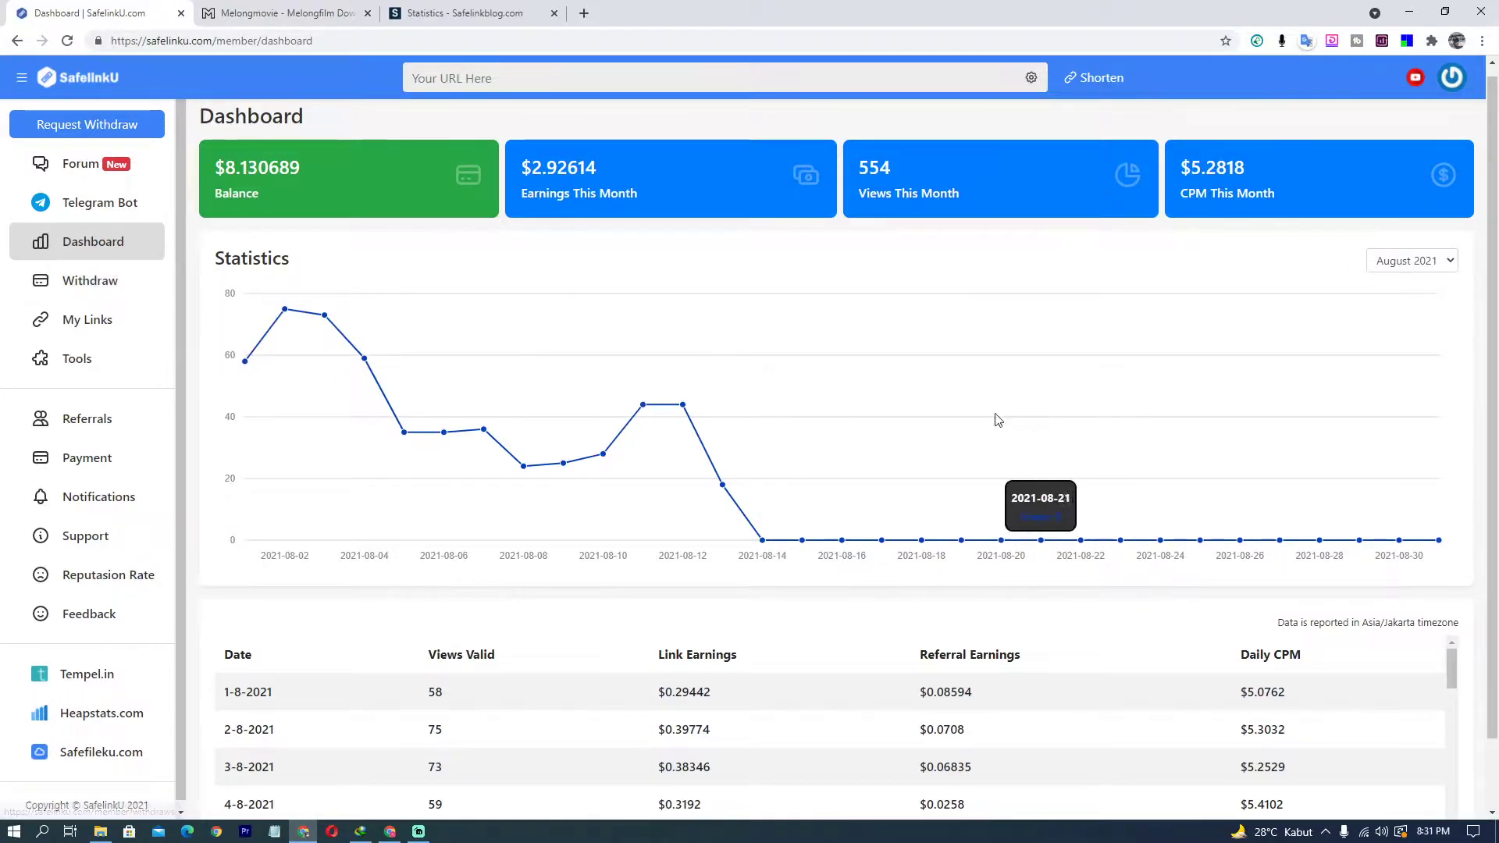
Open the withdrawal request form from the Withdraw page, view the available payout amounts, and close it without submitting.
left_click(97, 295)
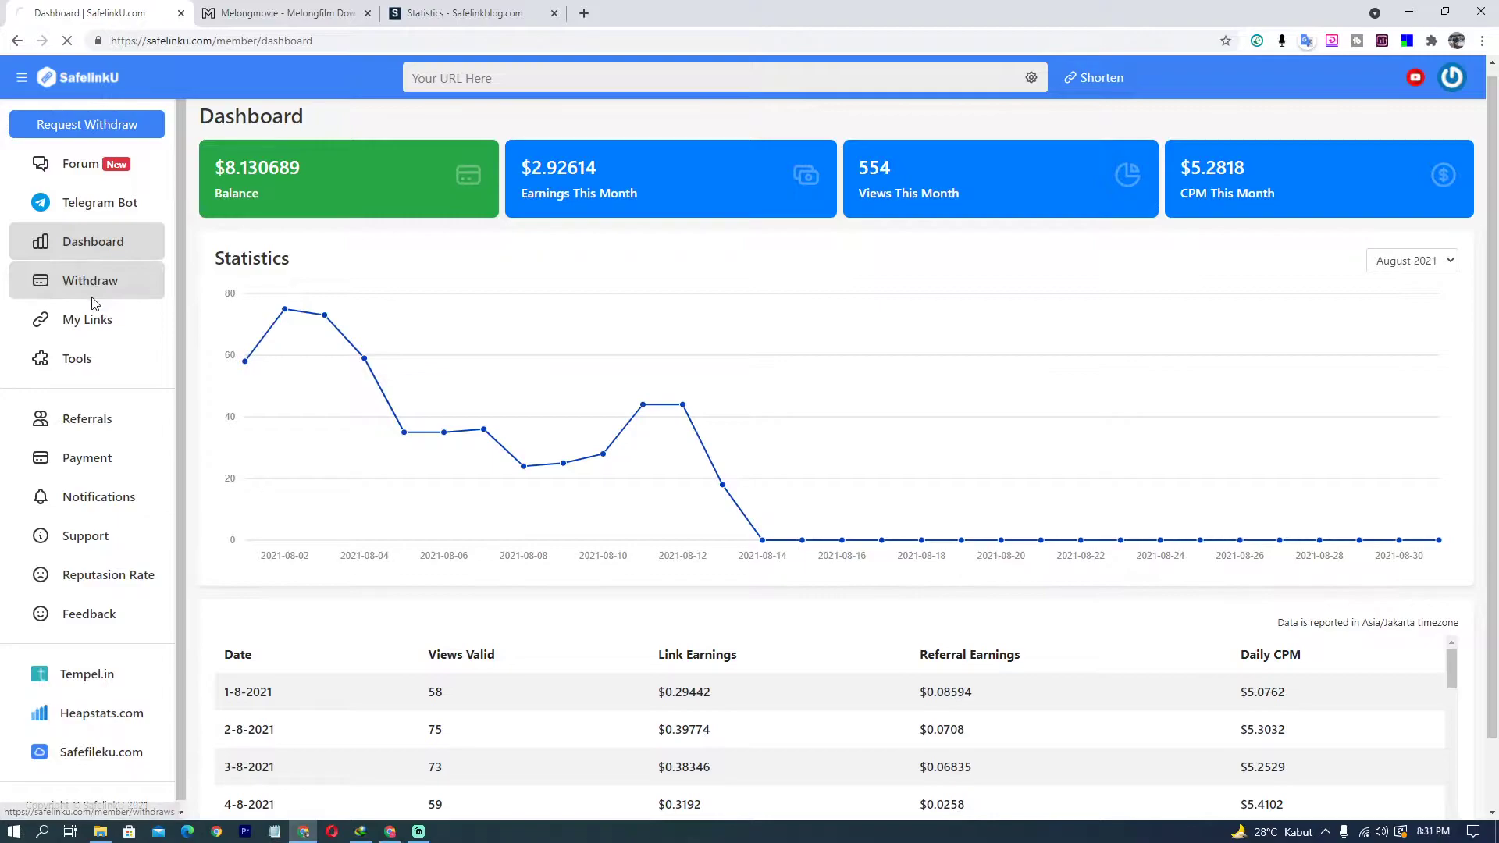
scroll(492, 500, "down", 4)
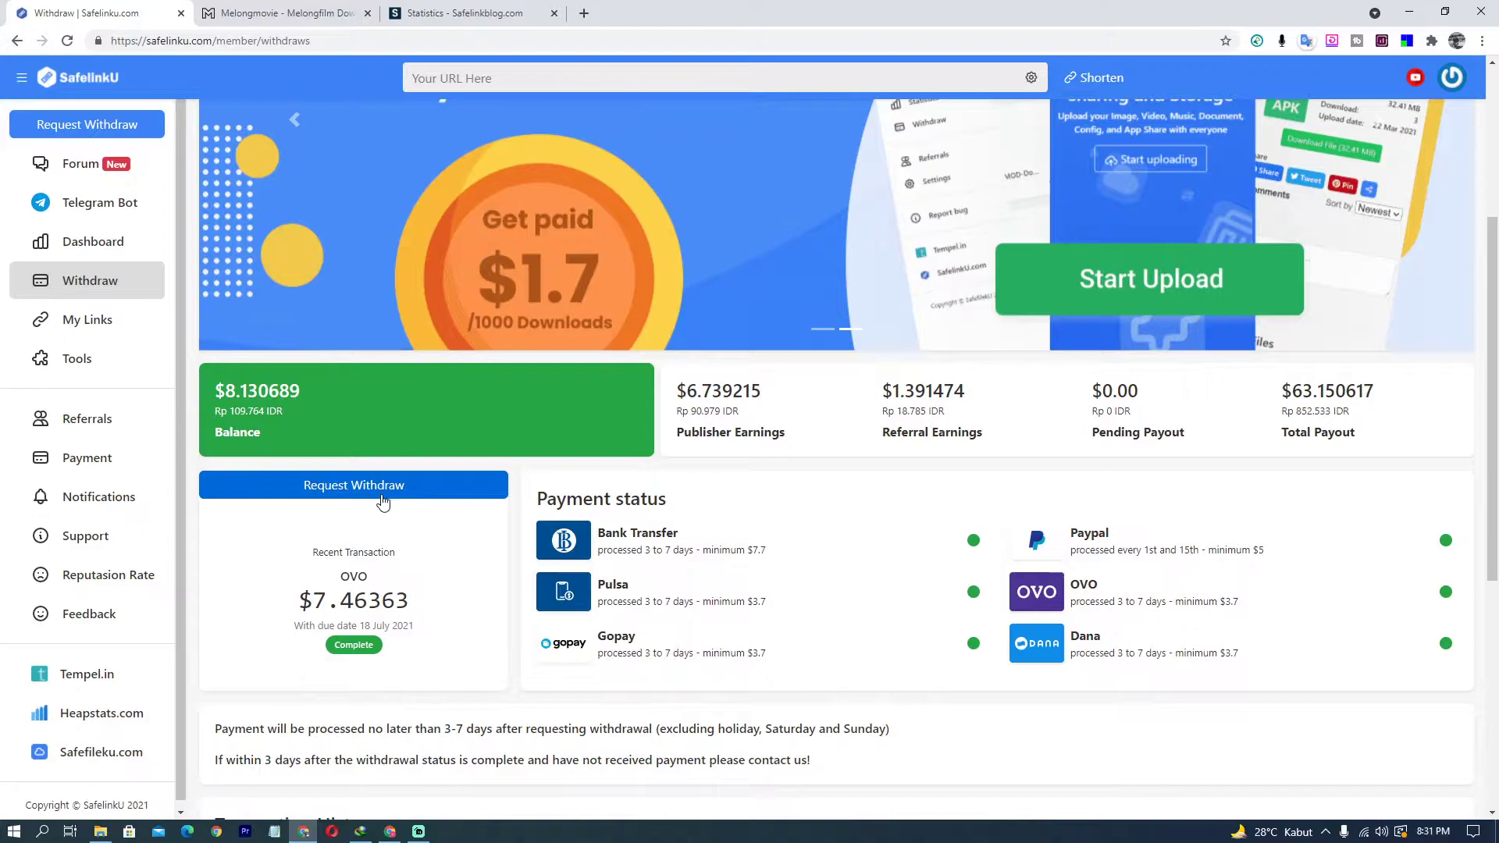
left_click(359, 495)
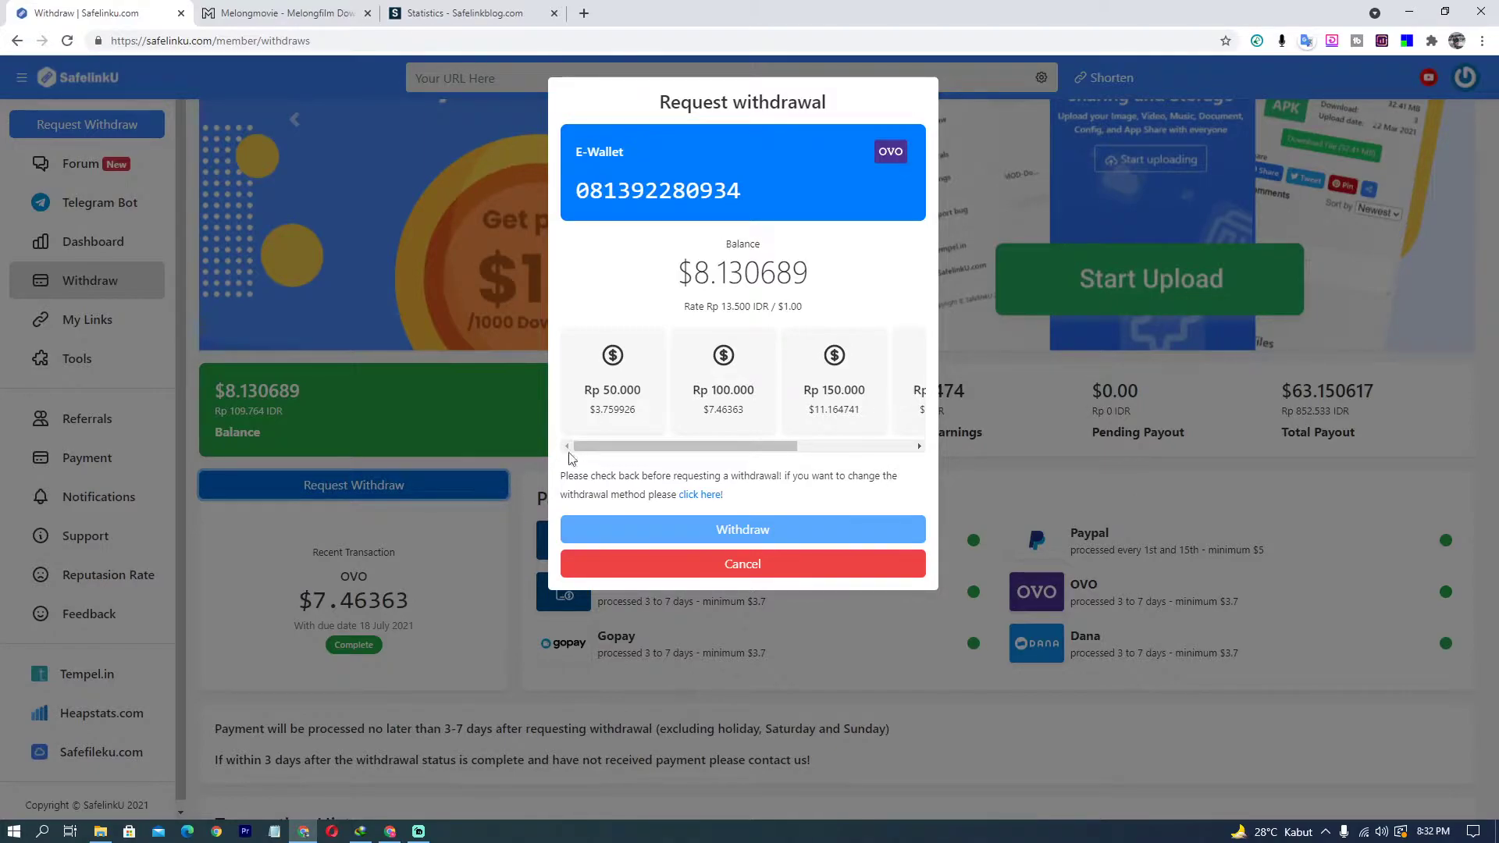
left_click(515, 473)
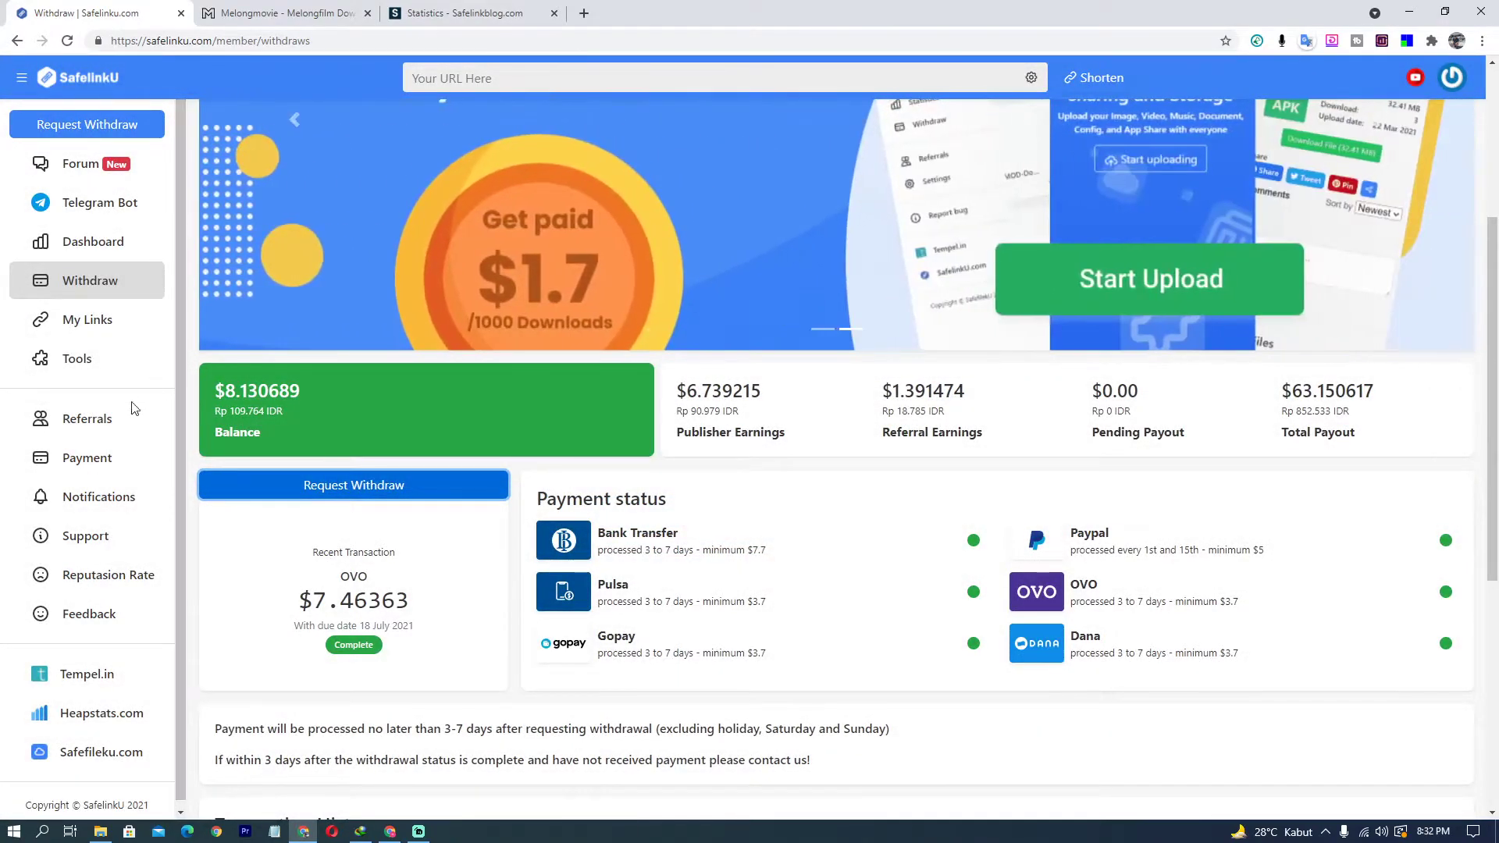
View the available withdrawal methods in the payment settings, and return to the dashboard without changing the method.
left_click(95, 470)
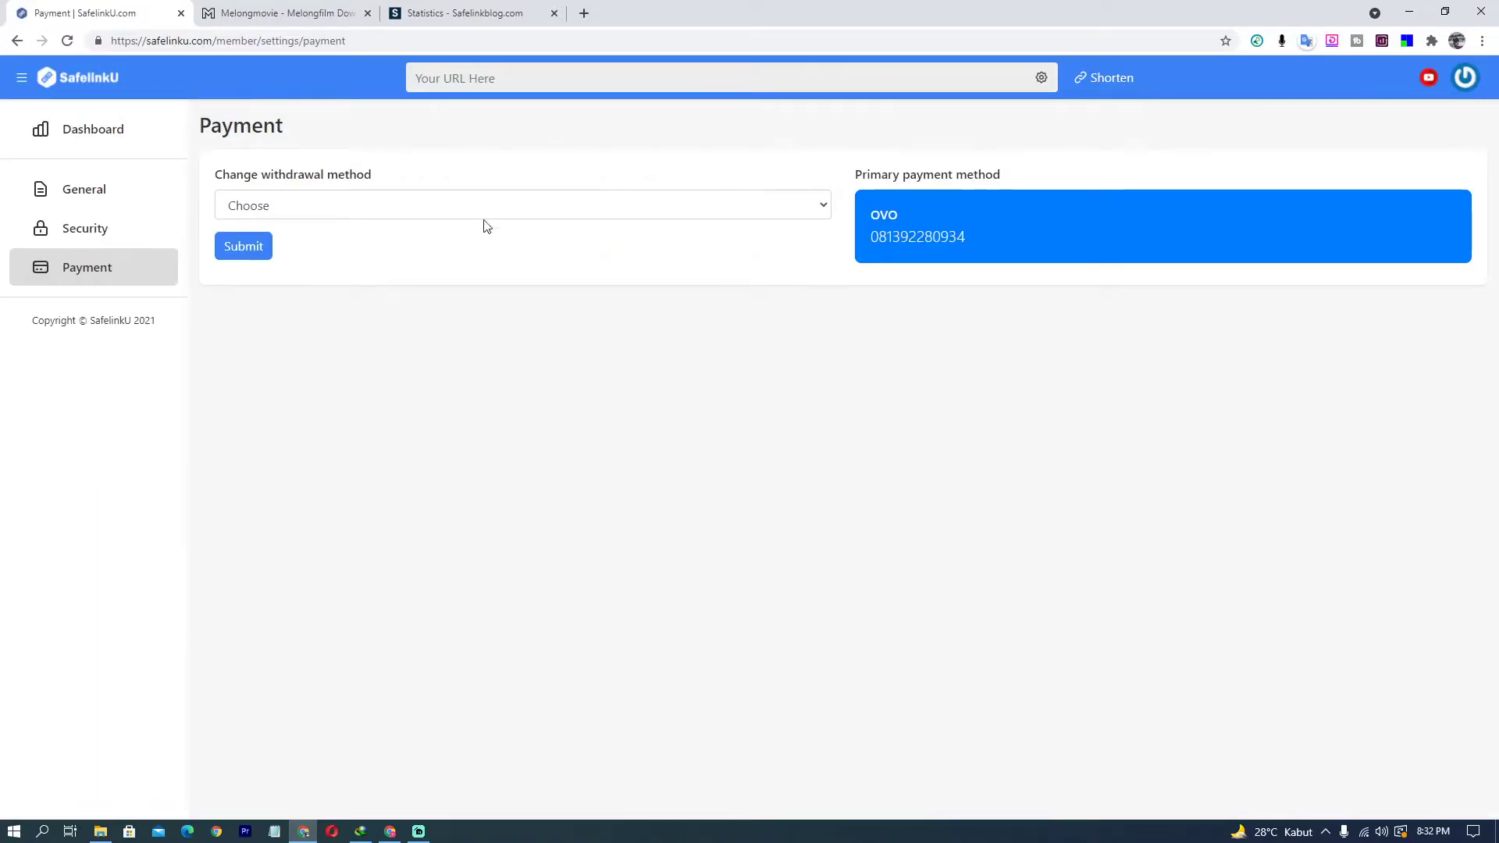
left_click(433, 208)
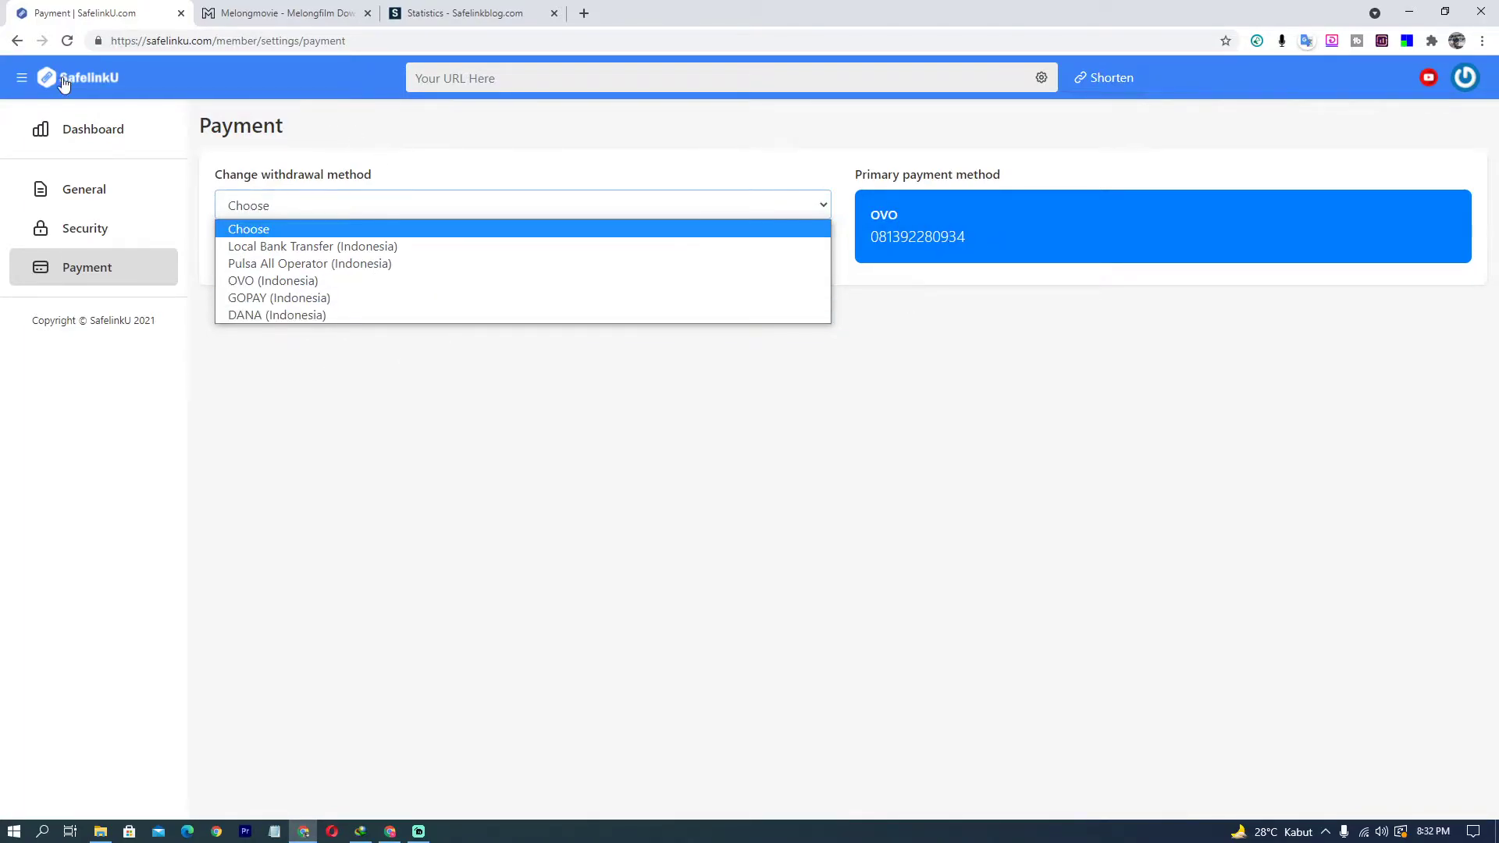
left_click(99, 137)
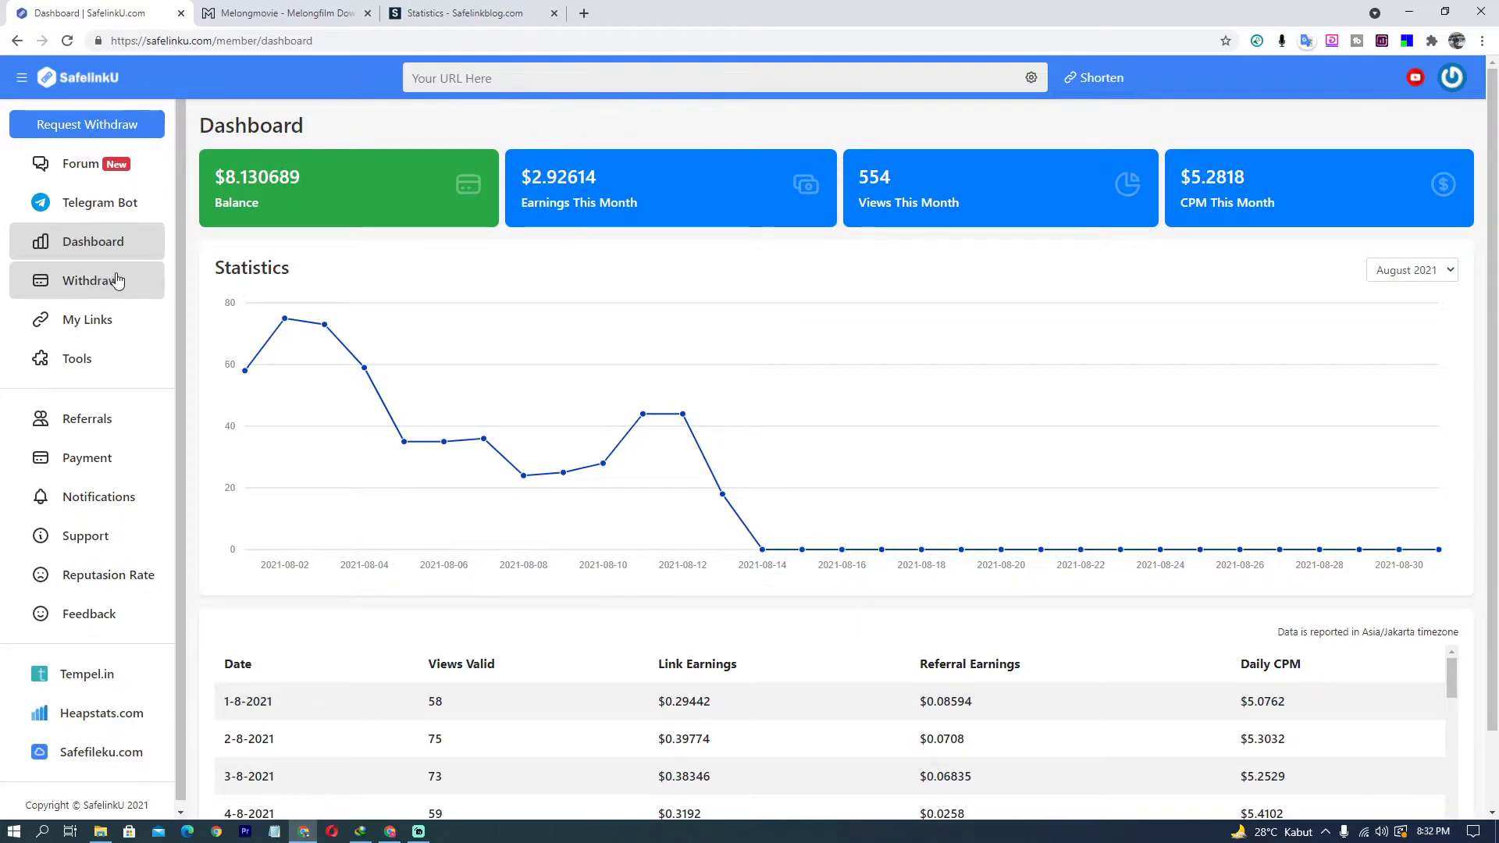
Submit a withdrawal request for Rp 100.000 to the OVO e-wallet from the Withdraw page.
left_click(92, 289)
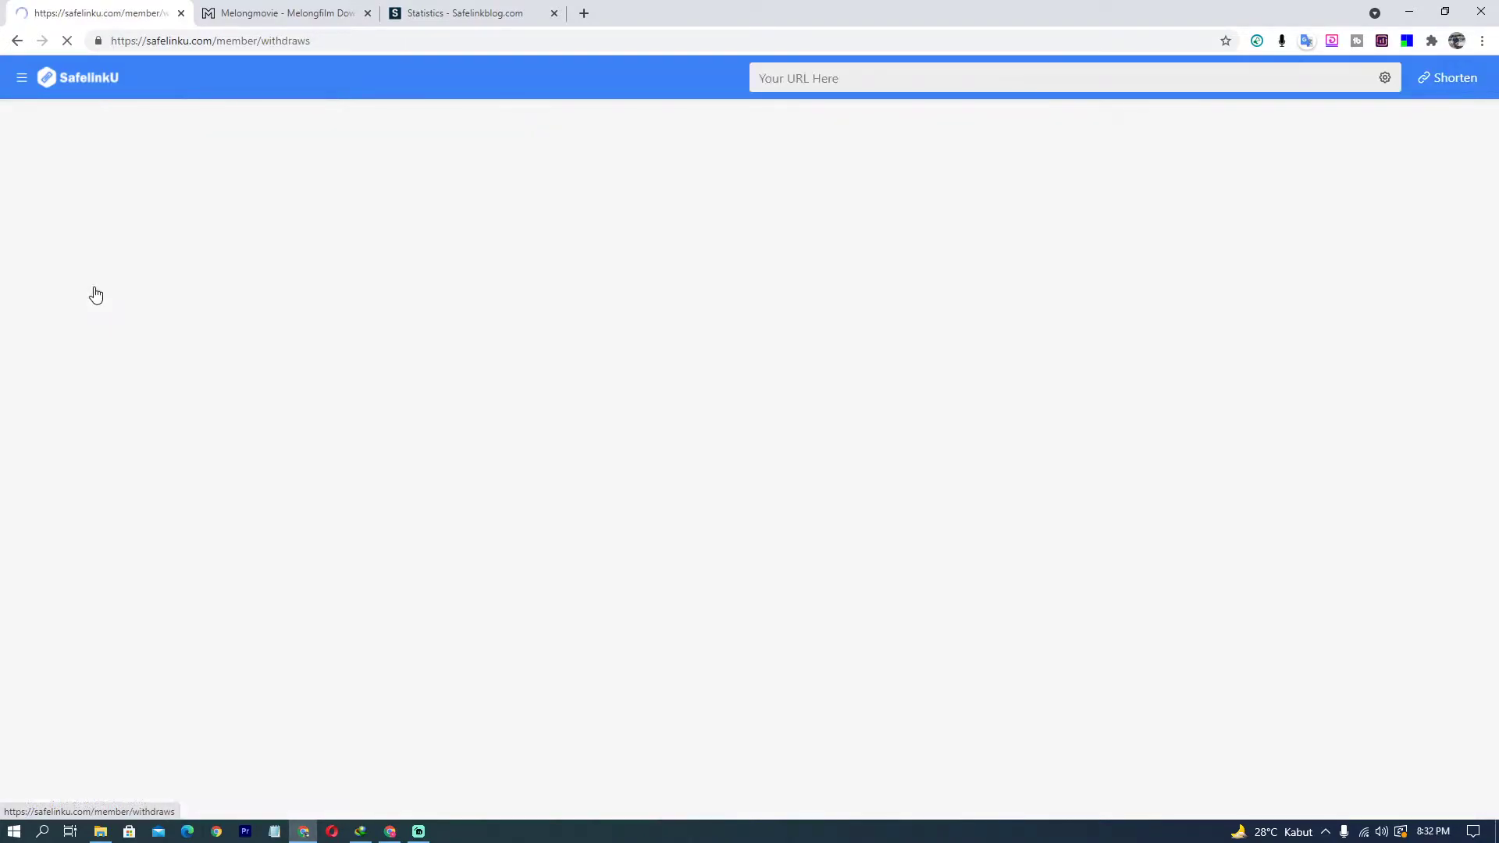
scroll(194, 307, "down", 7)
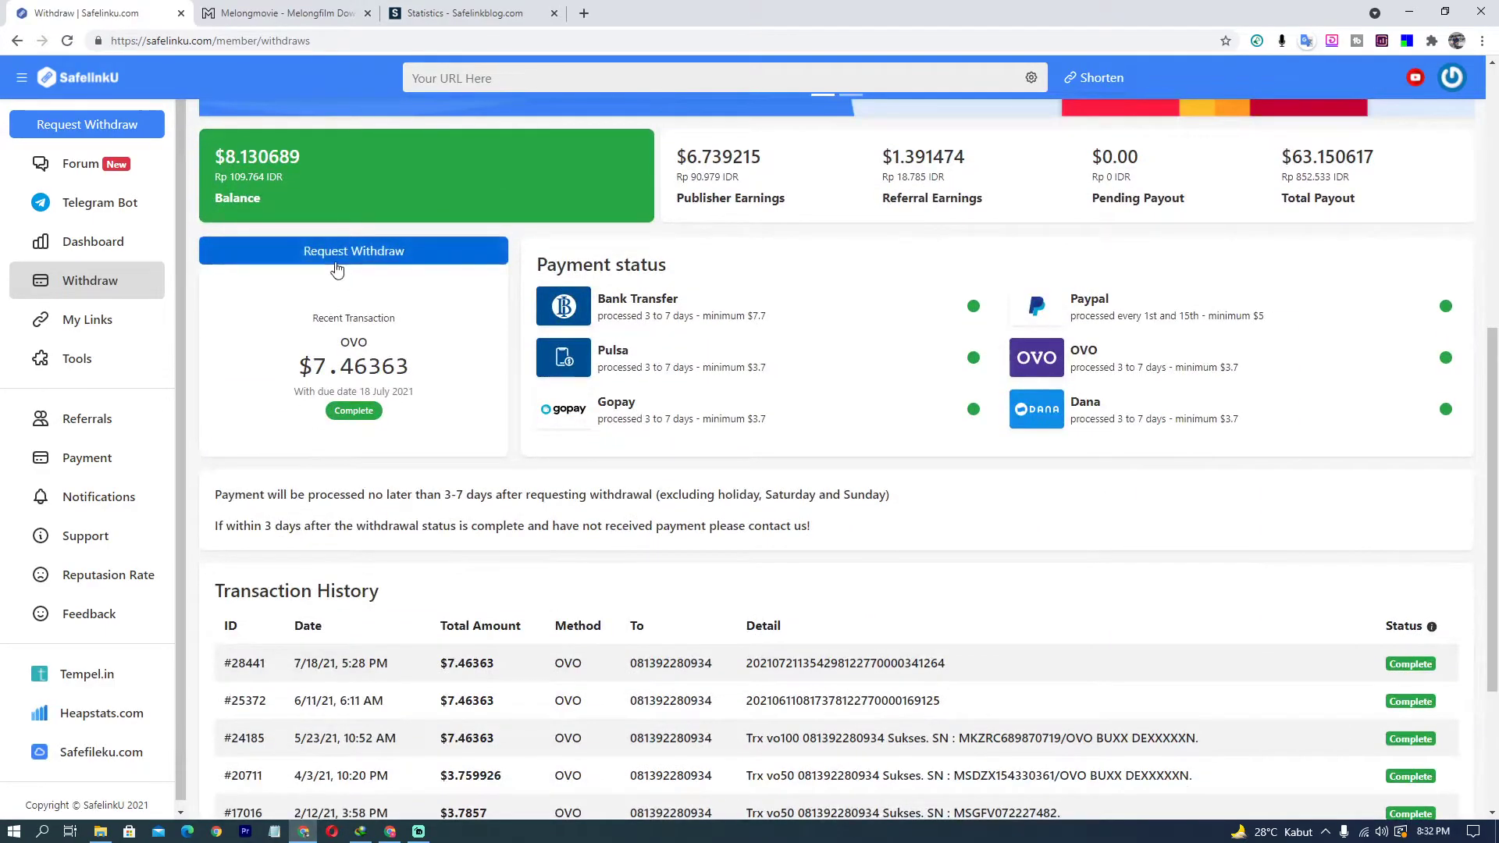
left_click(338, 257)
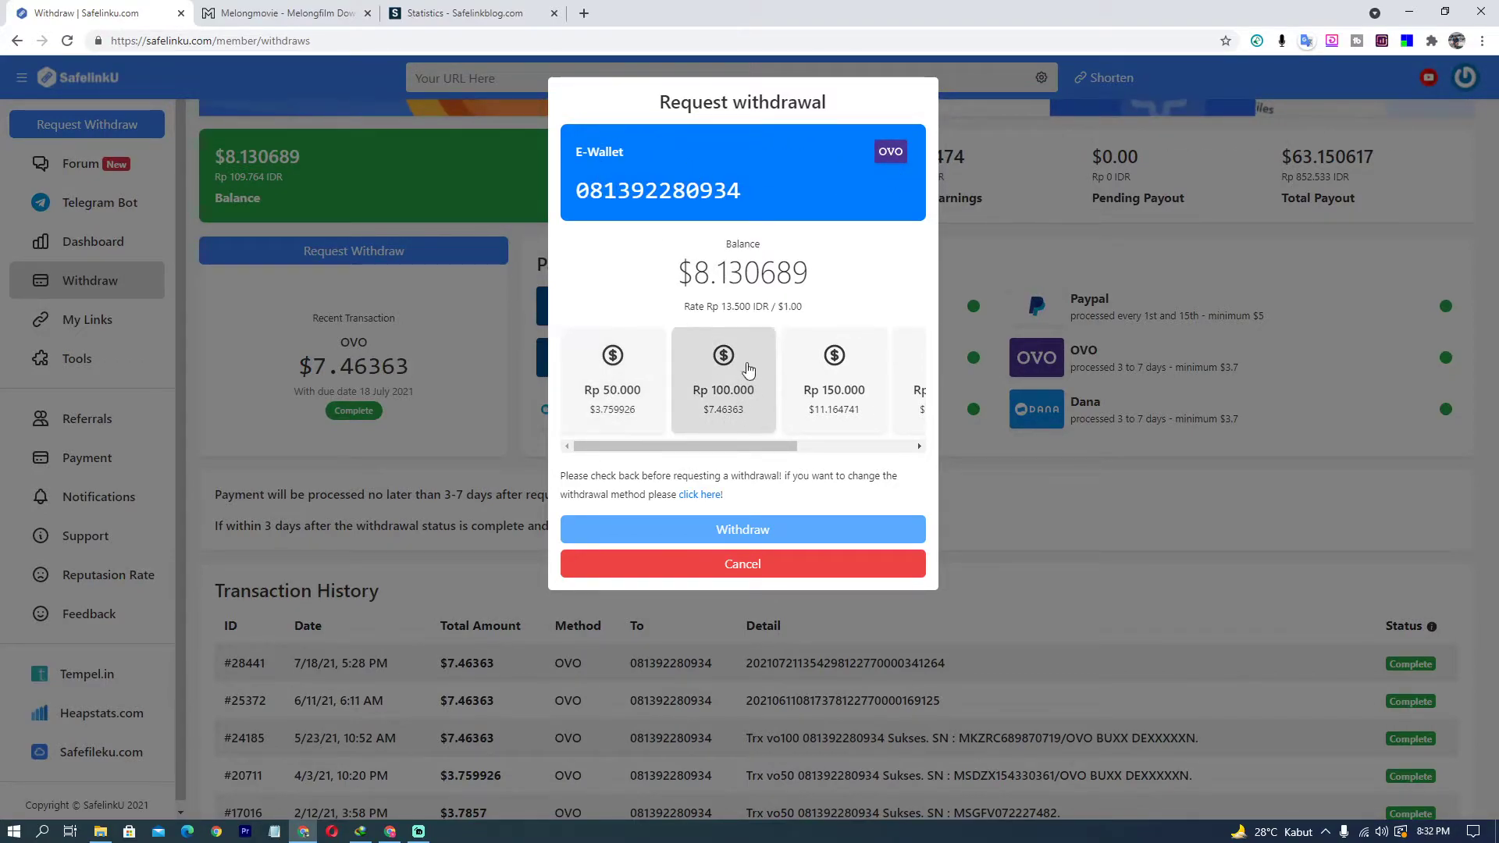
left_click_drag(693, 273, 735, 297)
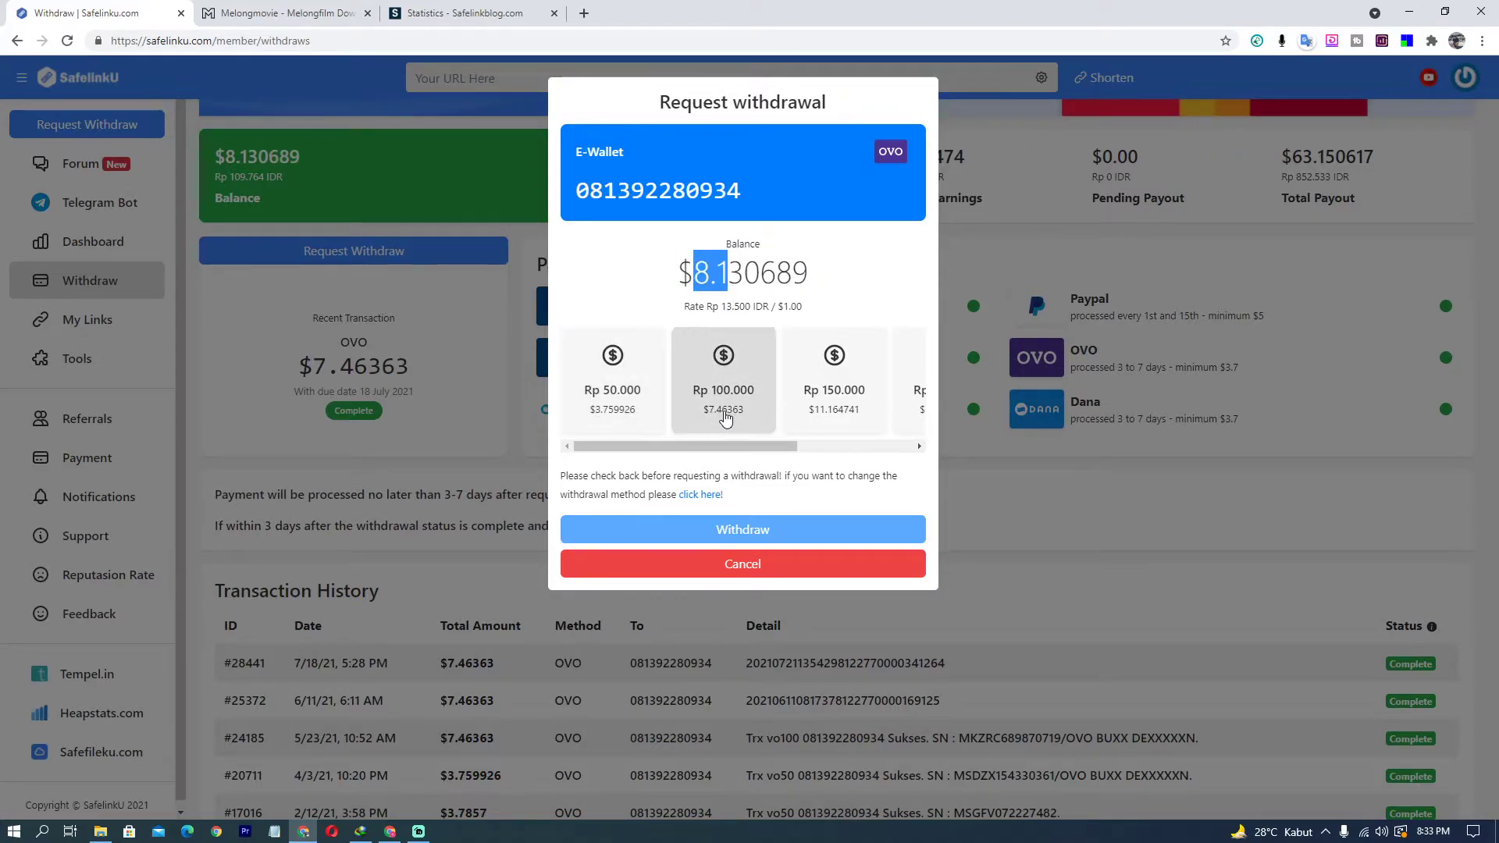
left_click_drag(718, 273, 678, 273)
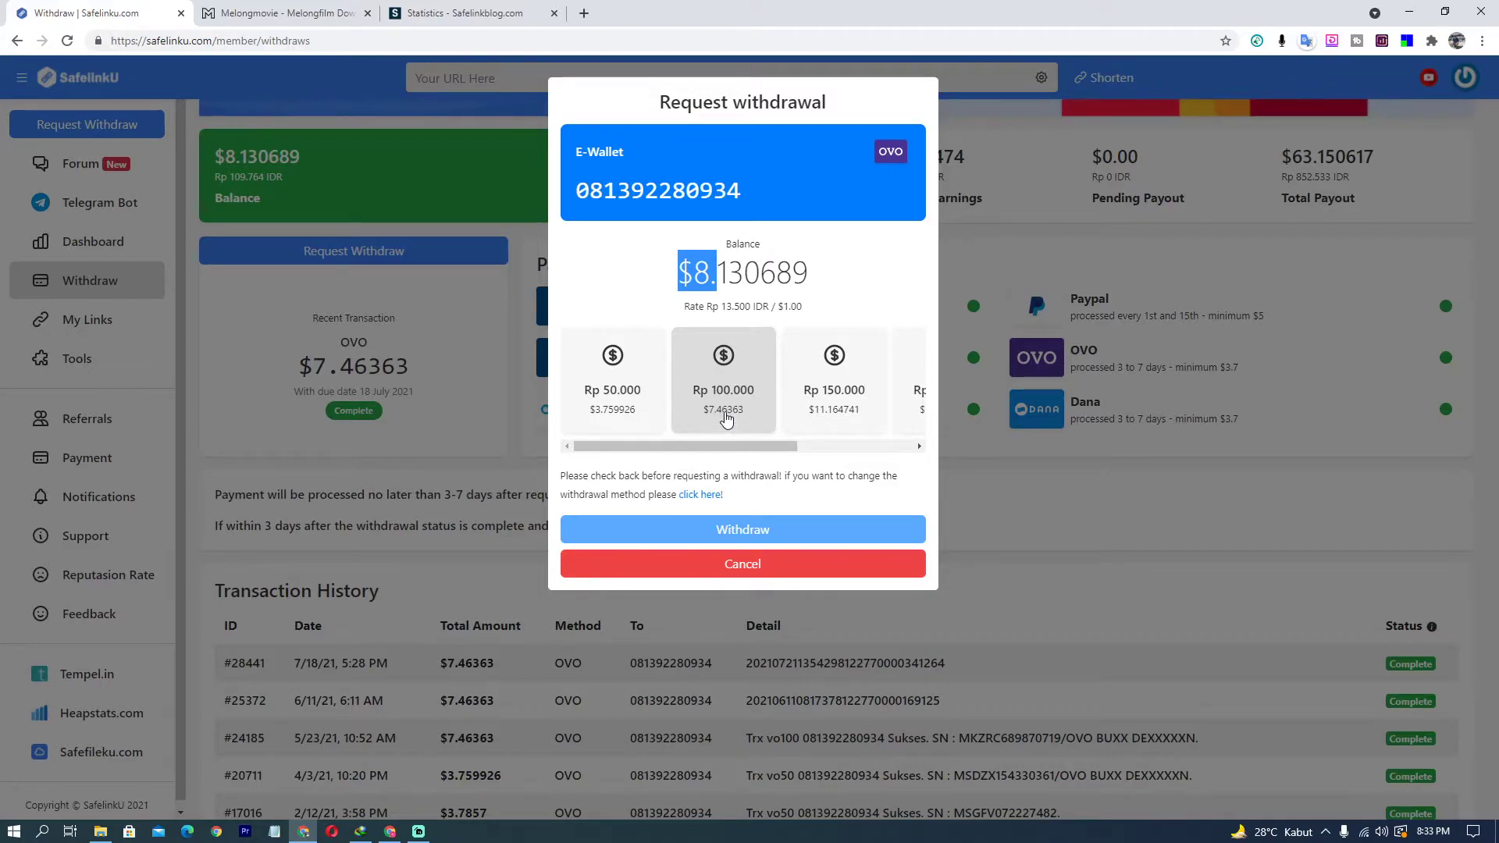
left_click(734, 418)
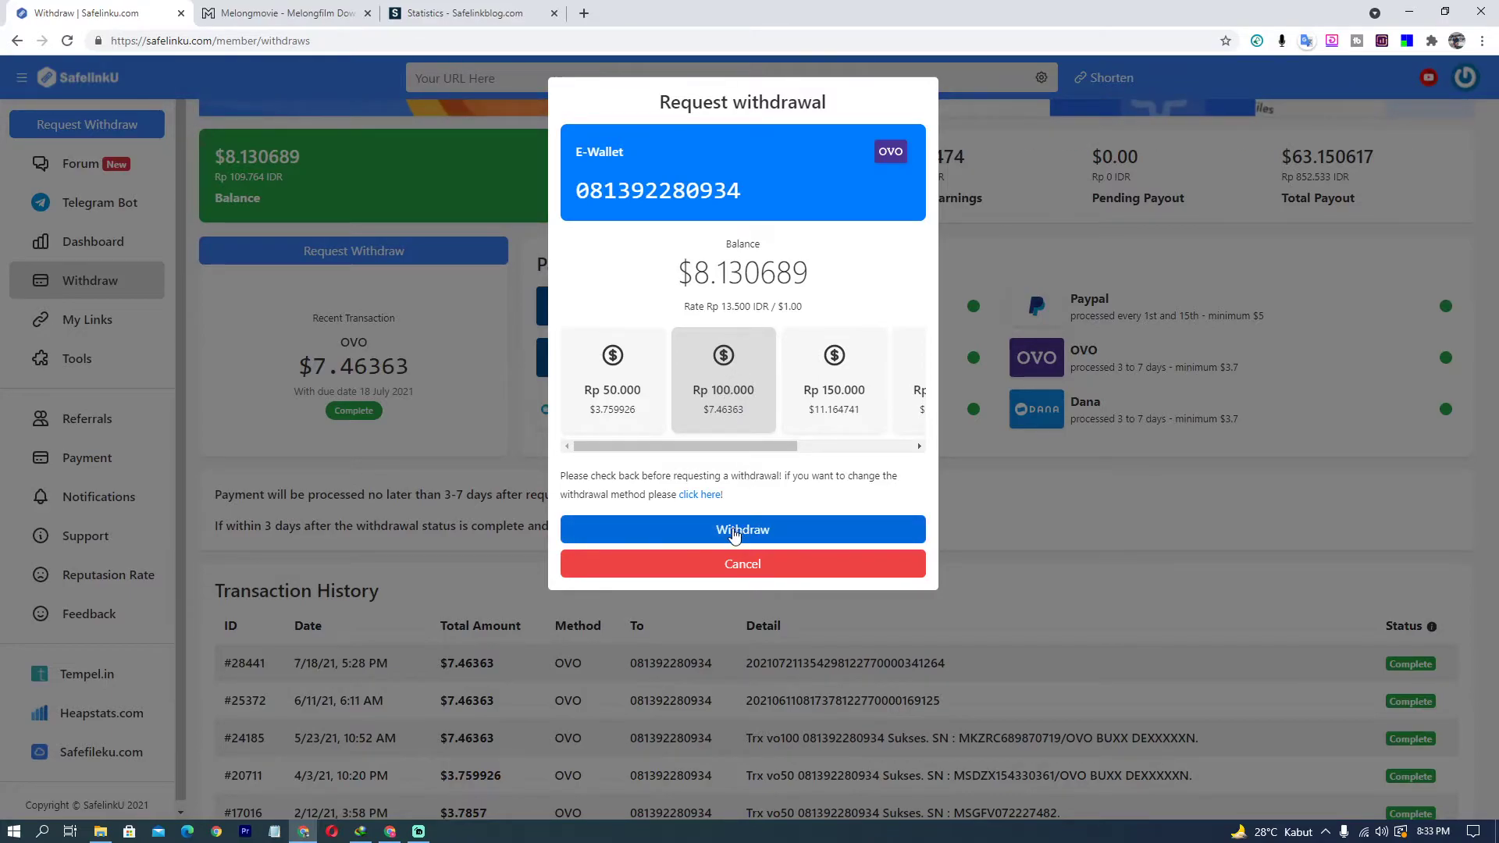
left_click(734, 534)
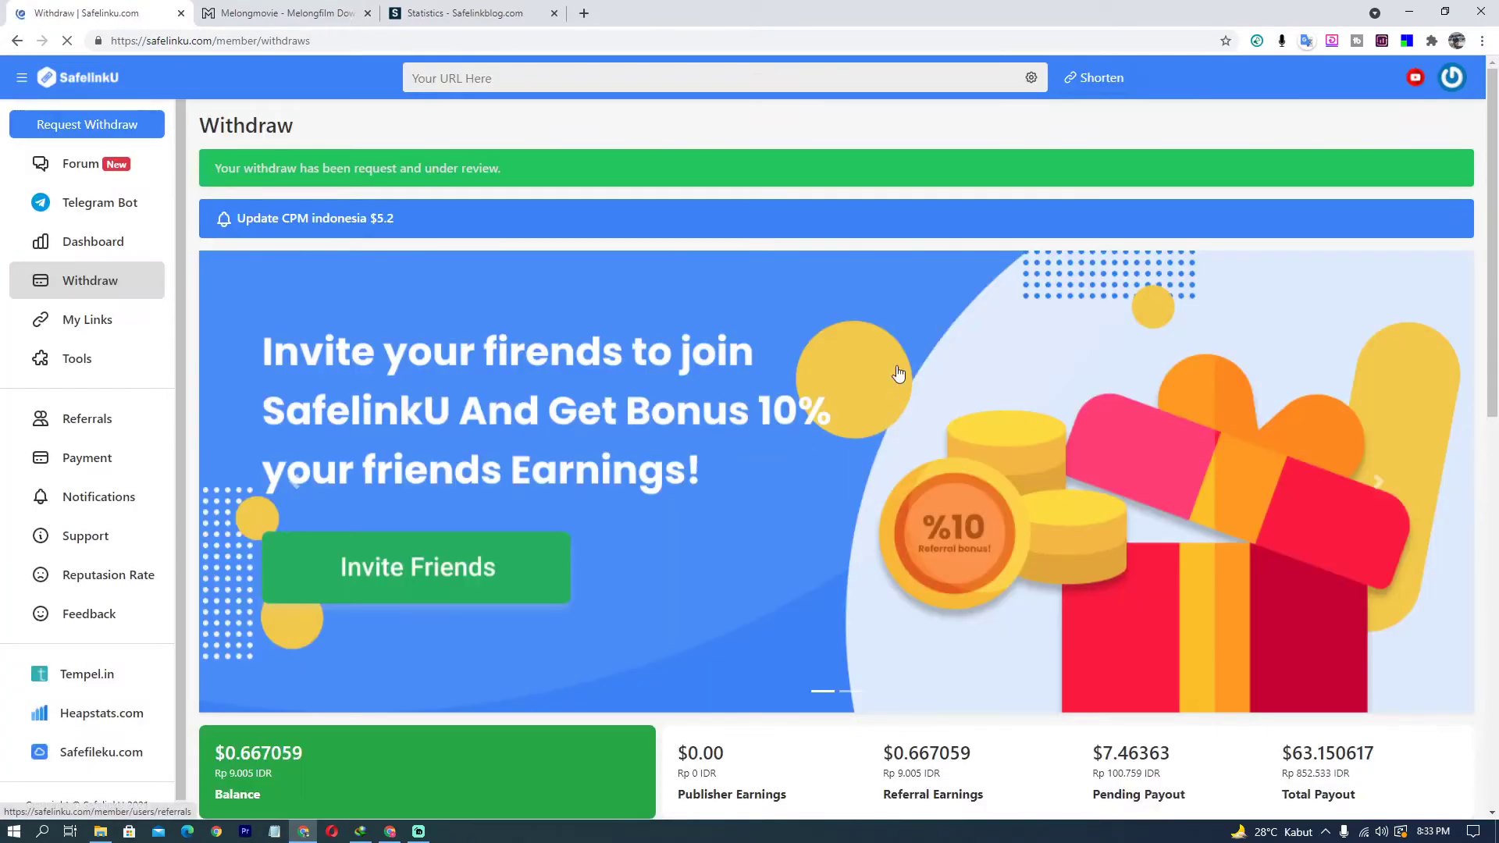
Read the withdrawal request notice and examine the status of each entry in the transaction history.
left_click_drag(228, 168, 521, 176)
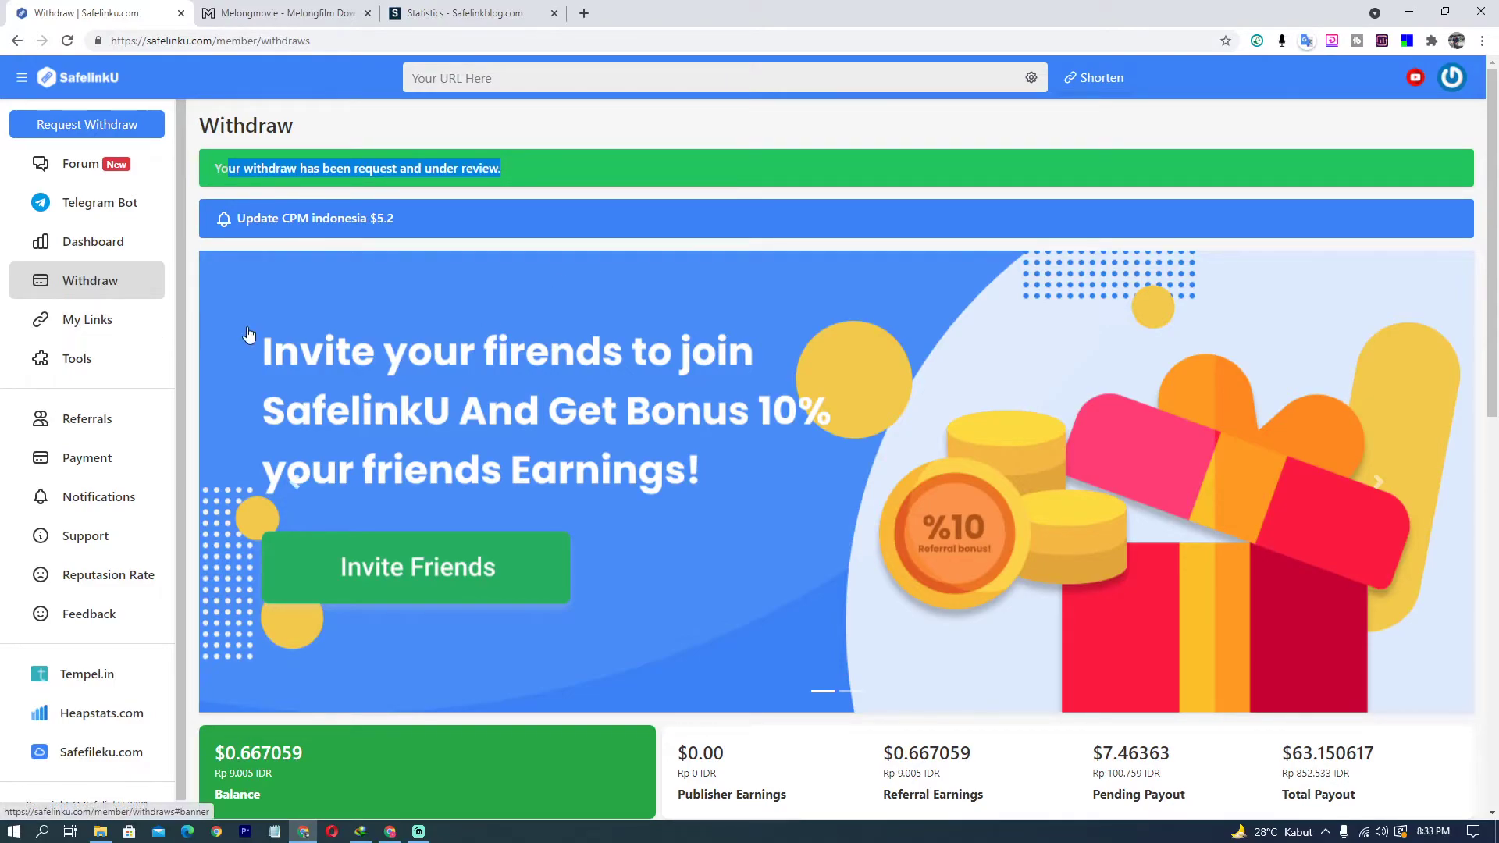
left_click(706, 174)
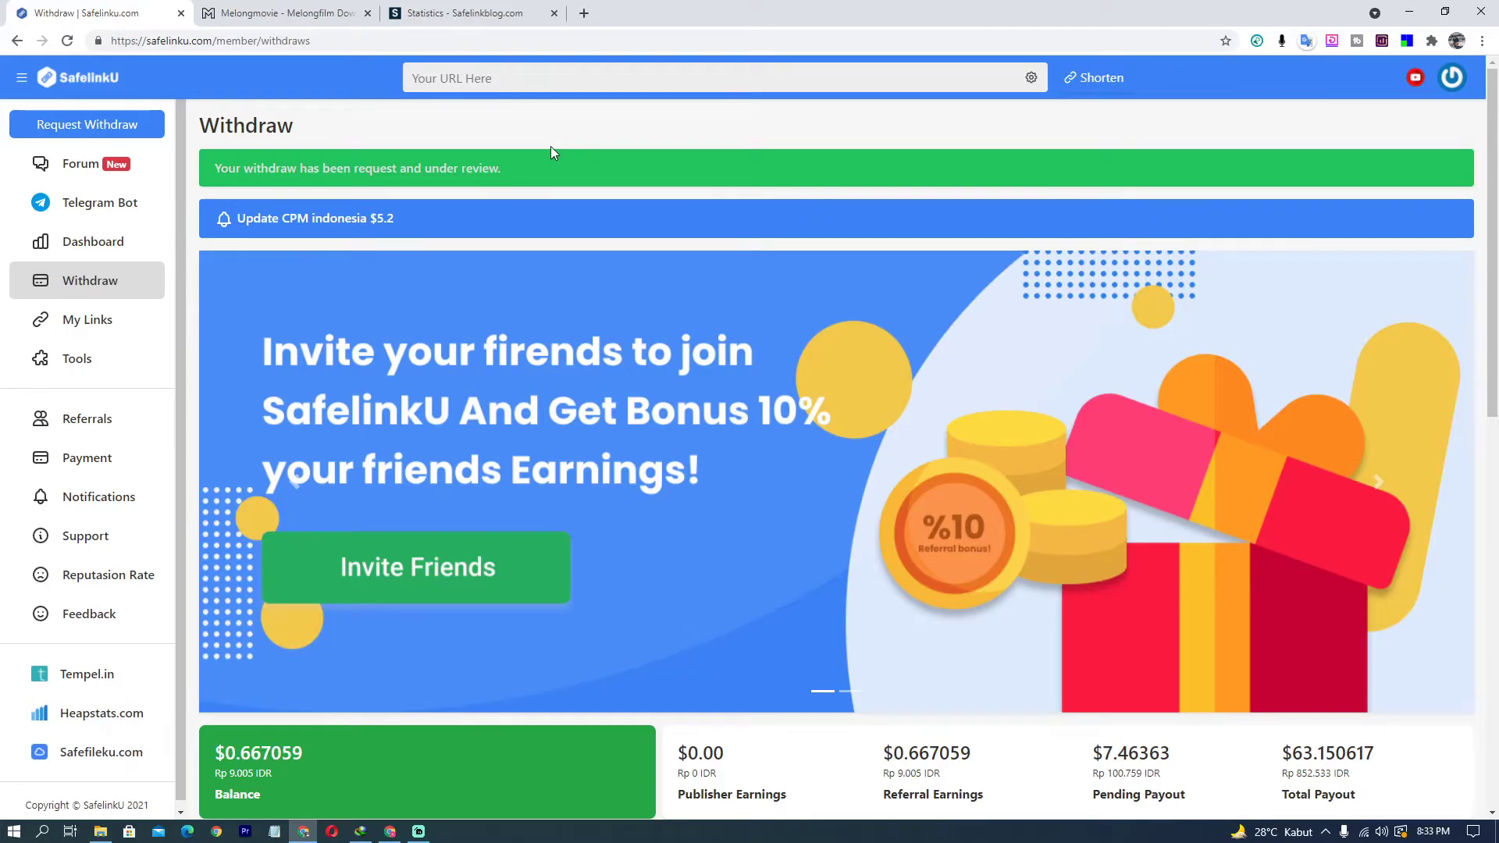
scroll(514, 363, "down", 10)
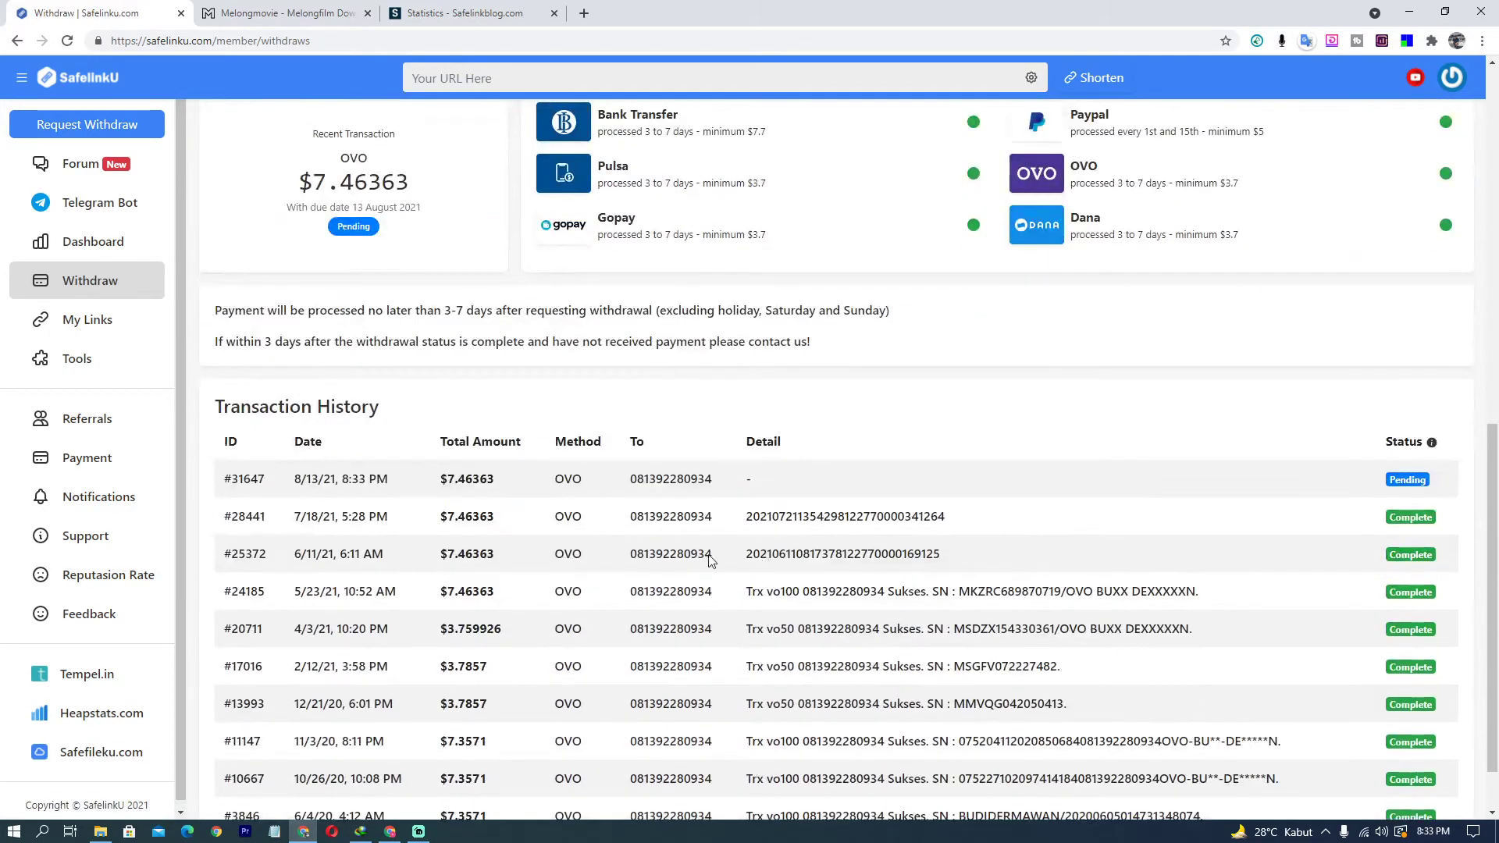
scroll(656, 574, "down", 1)
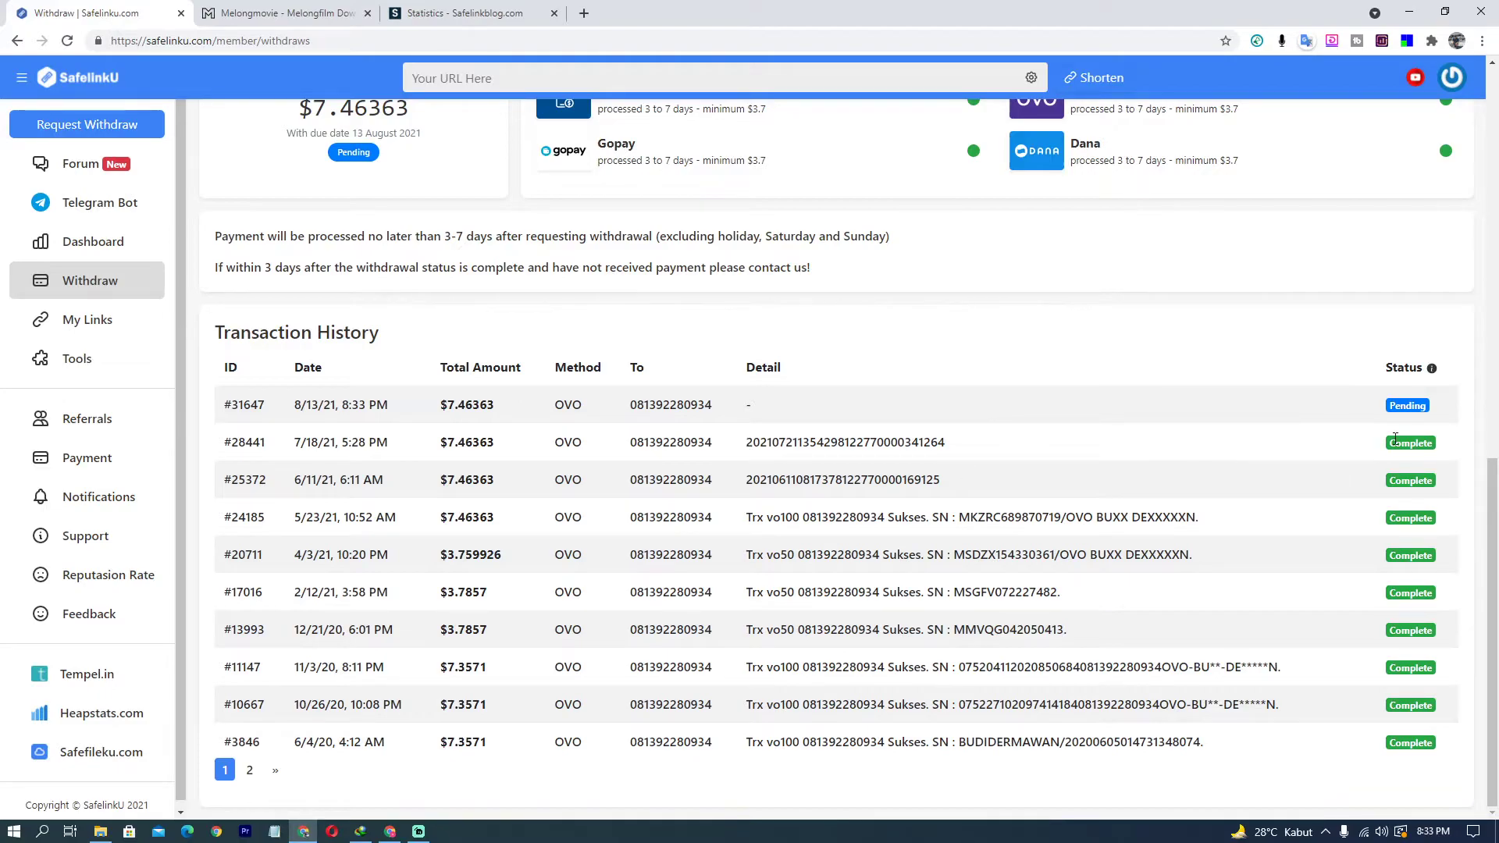
left_click_drag(1395, 438, 1409, 513)
left_click_drag(1411, 589, 1416, 691)
left_click(1415, 691)
left_click_drag(1456, 771, 1390, 484)
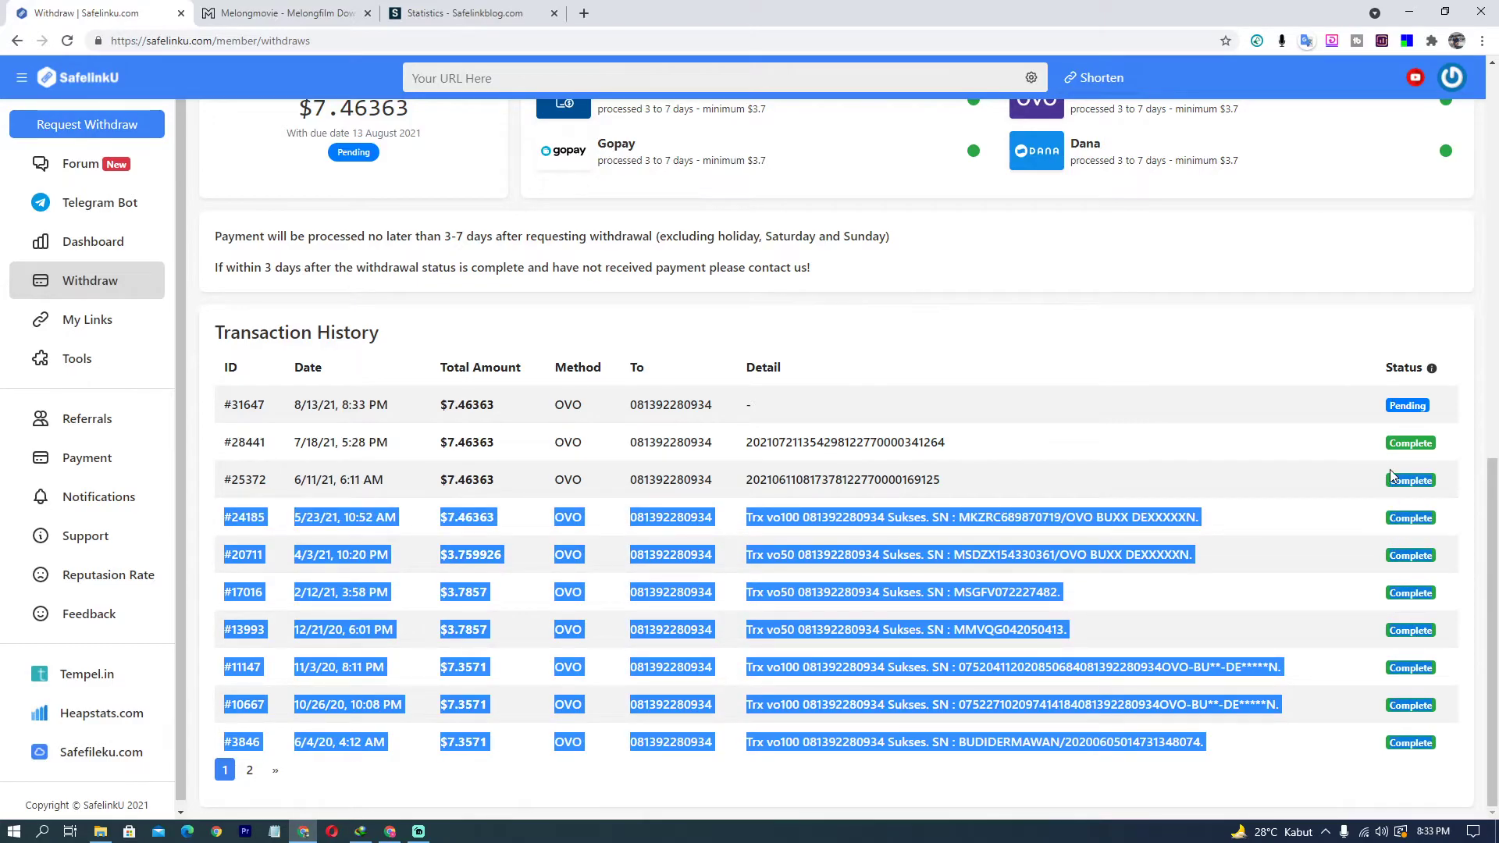
Reload the Withdraw page and check the latest transaction dates against the stated payment processing time.
left_click(57, 289)
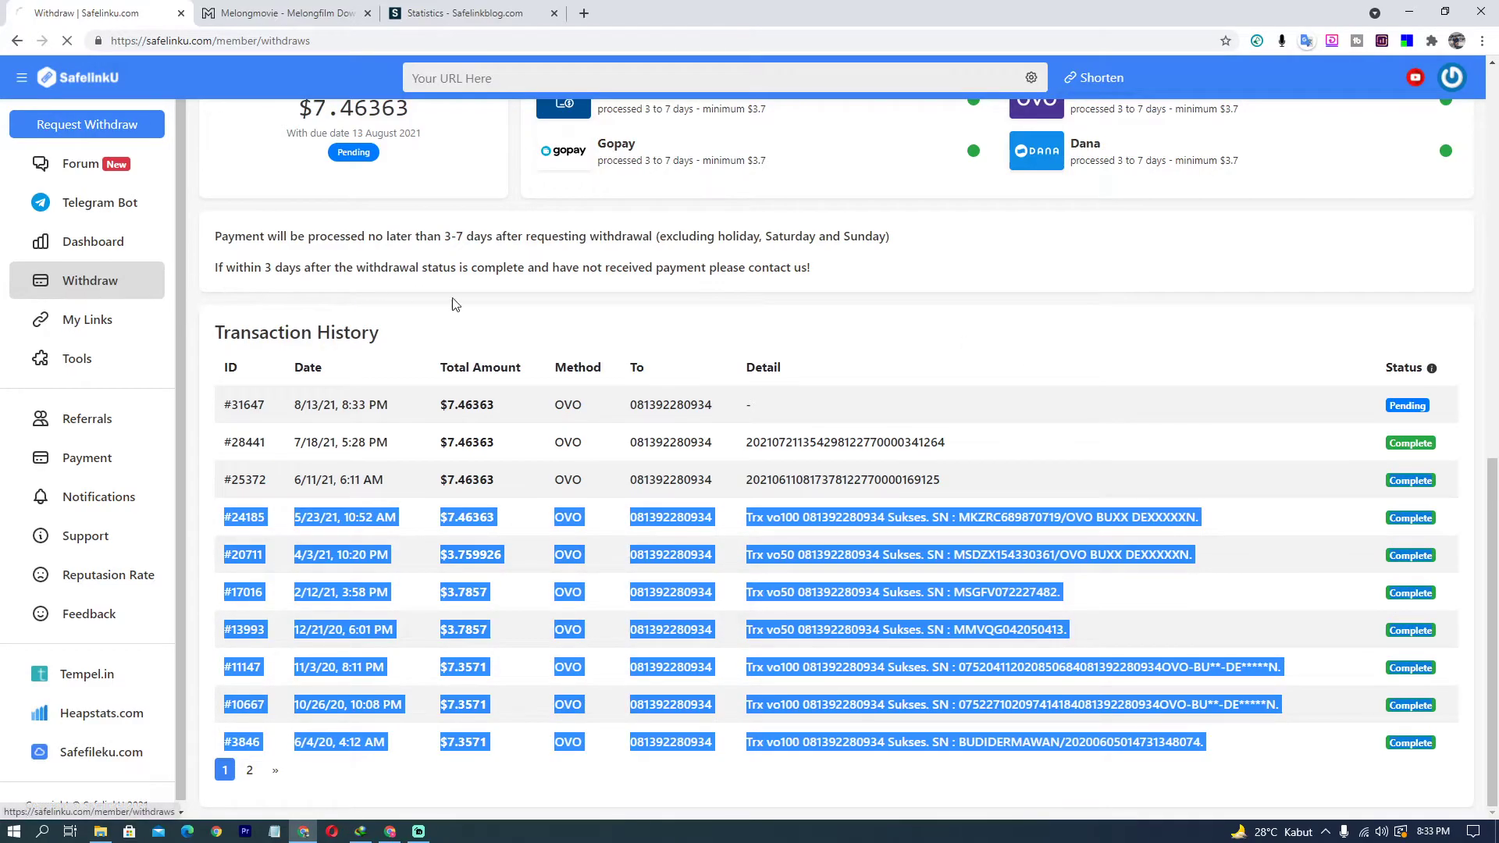
scroll(493, 640, "down", 7)
scroll(493, 640, "down", 3)
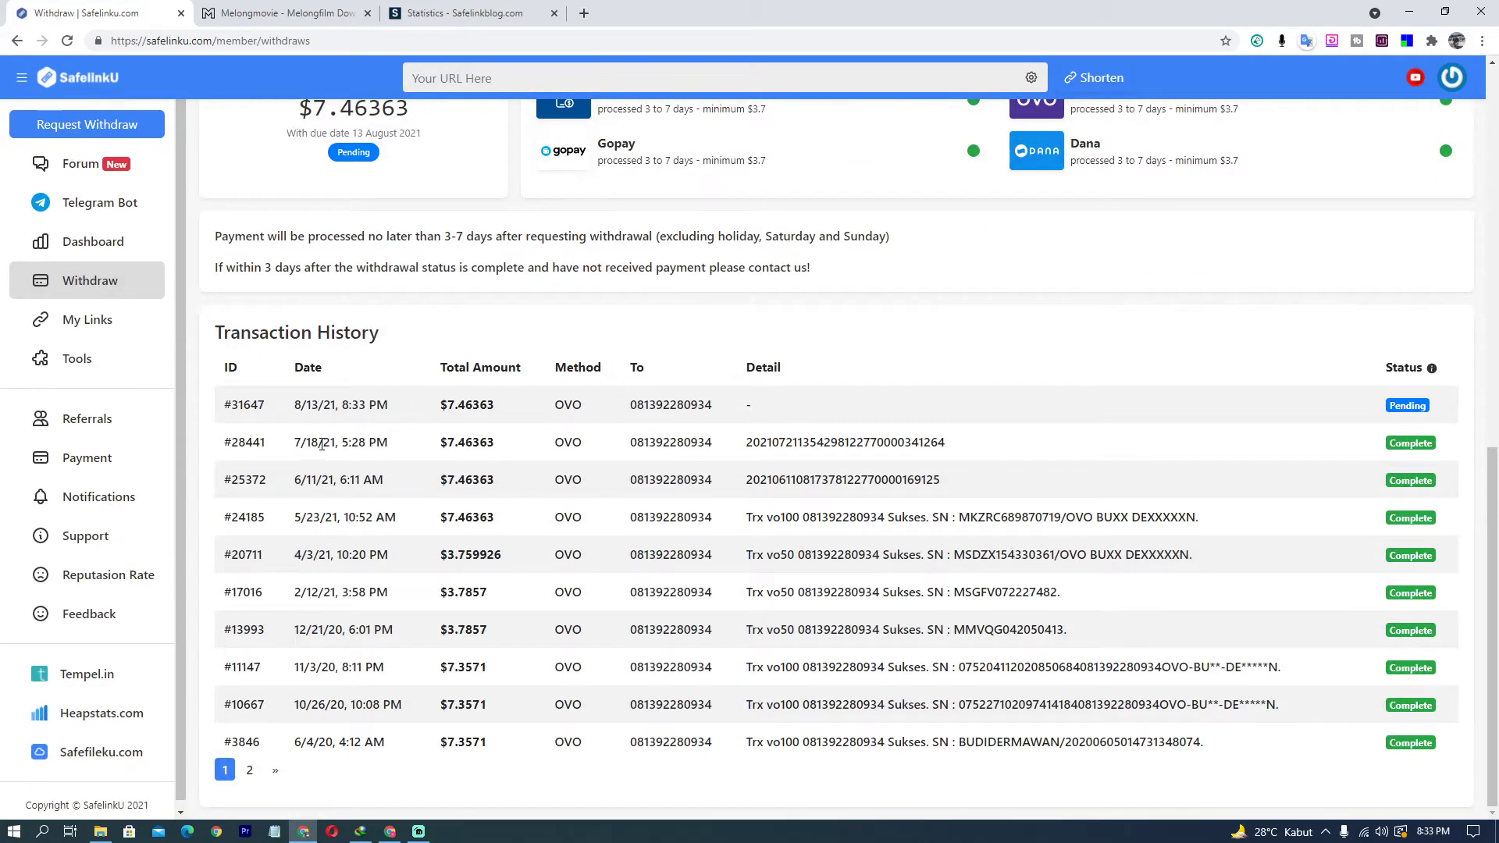
left_click_drag(319, 444, 311, 443)
scroll(808, 575, "up", 2)
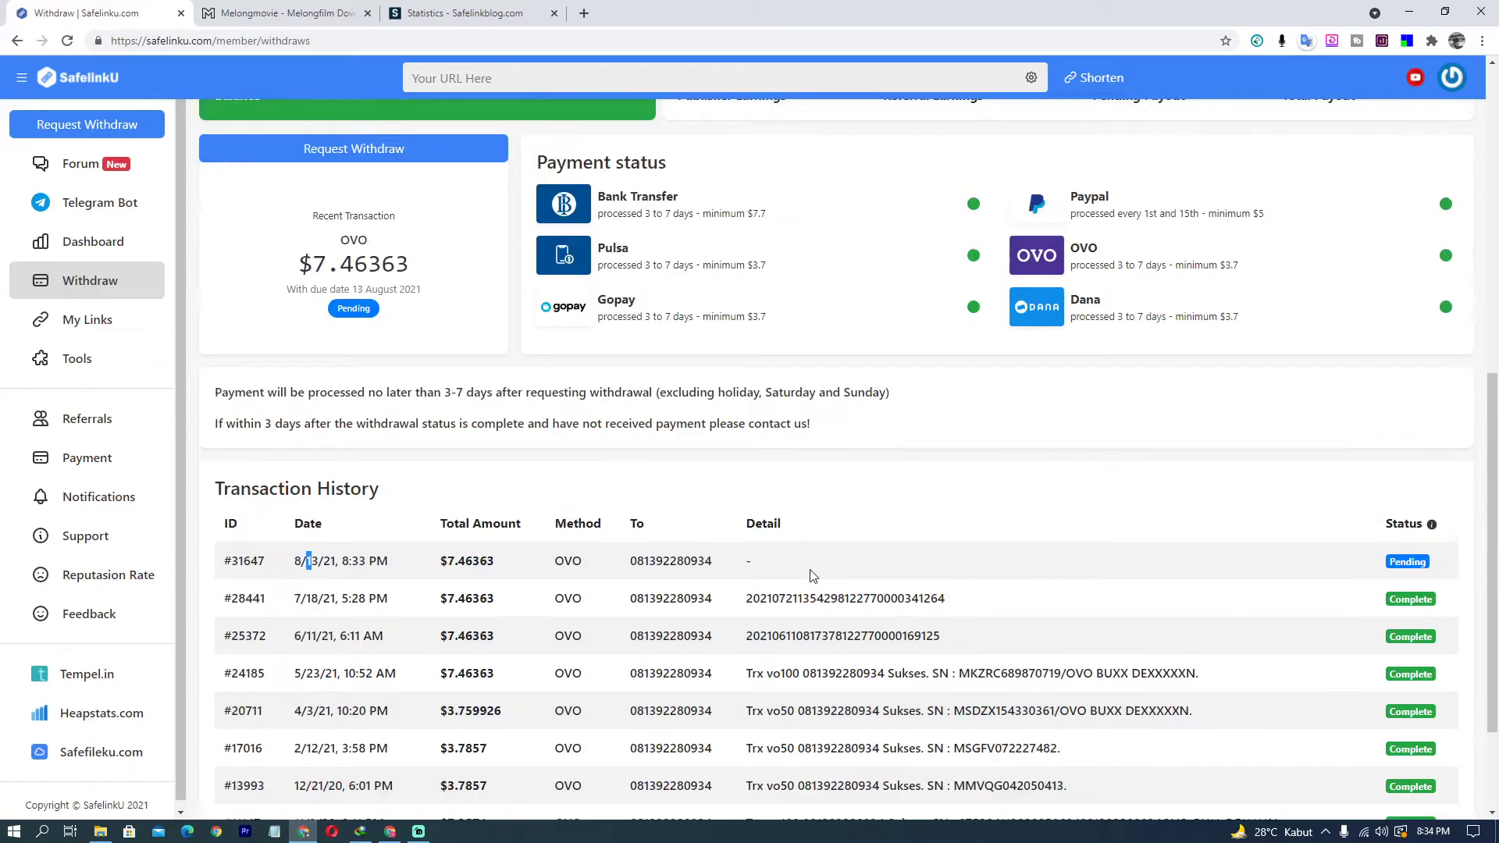
left_click_drag(220, 392, 489, 398)
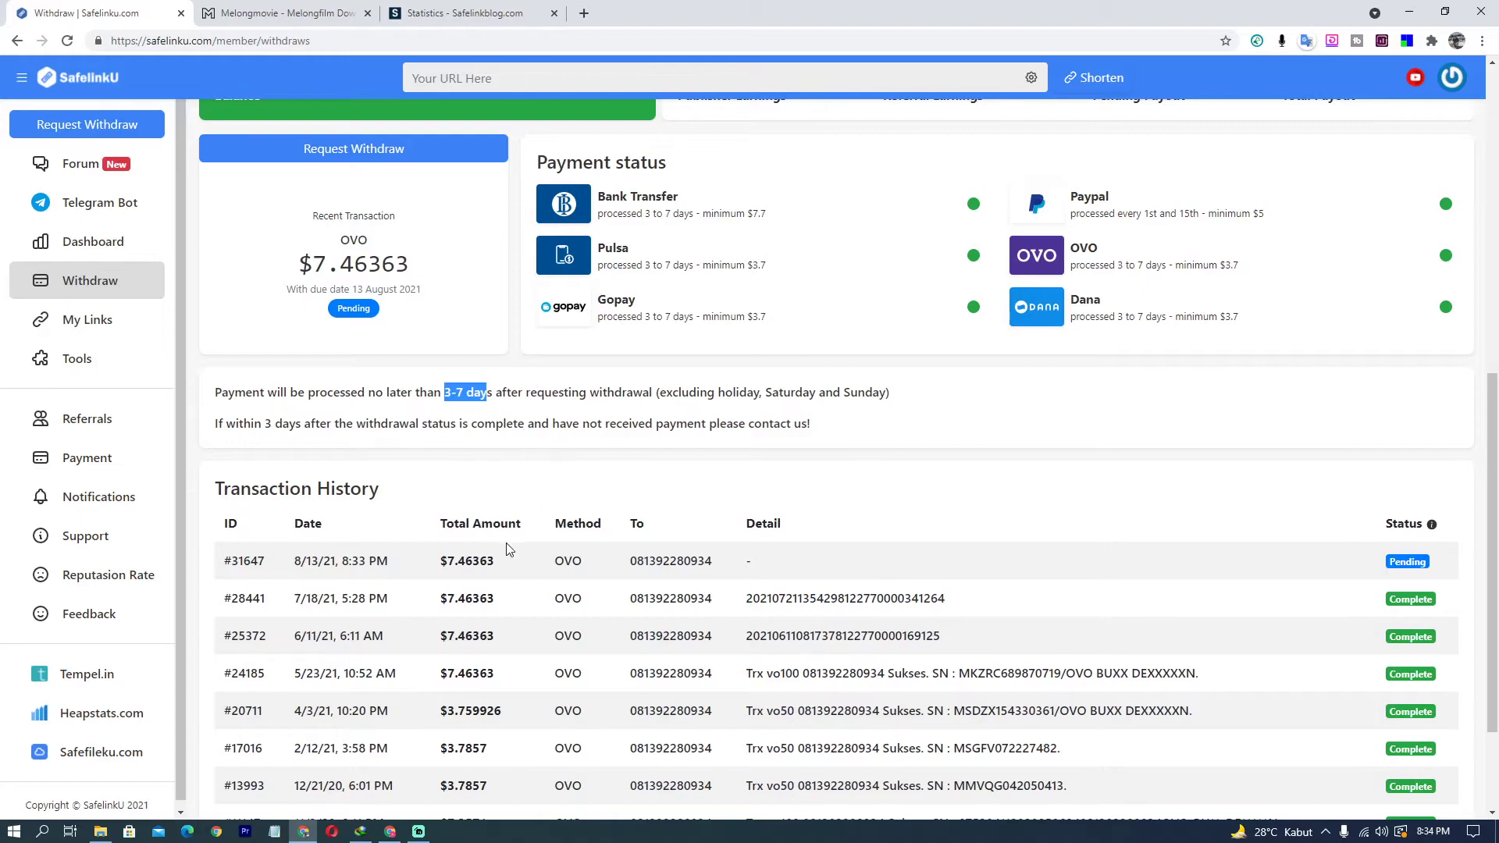
Review the balance, pending payout and payment status sections, along with the transaction history on the Withdraw page.
scroll(750, 586, "up", 6)
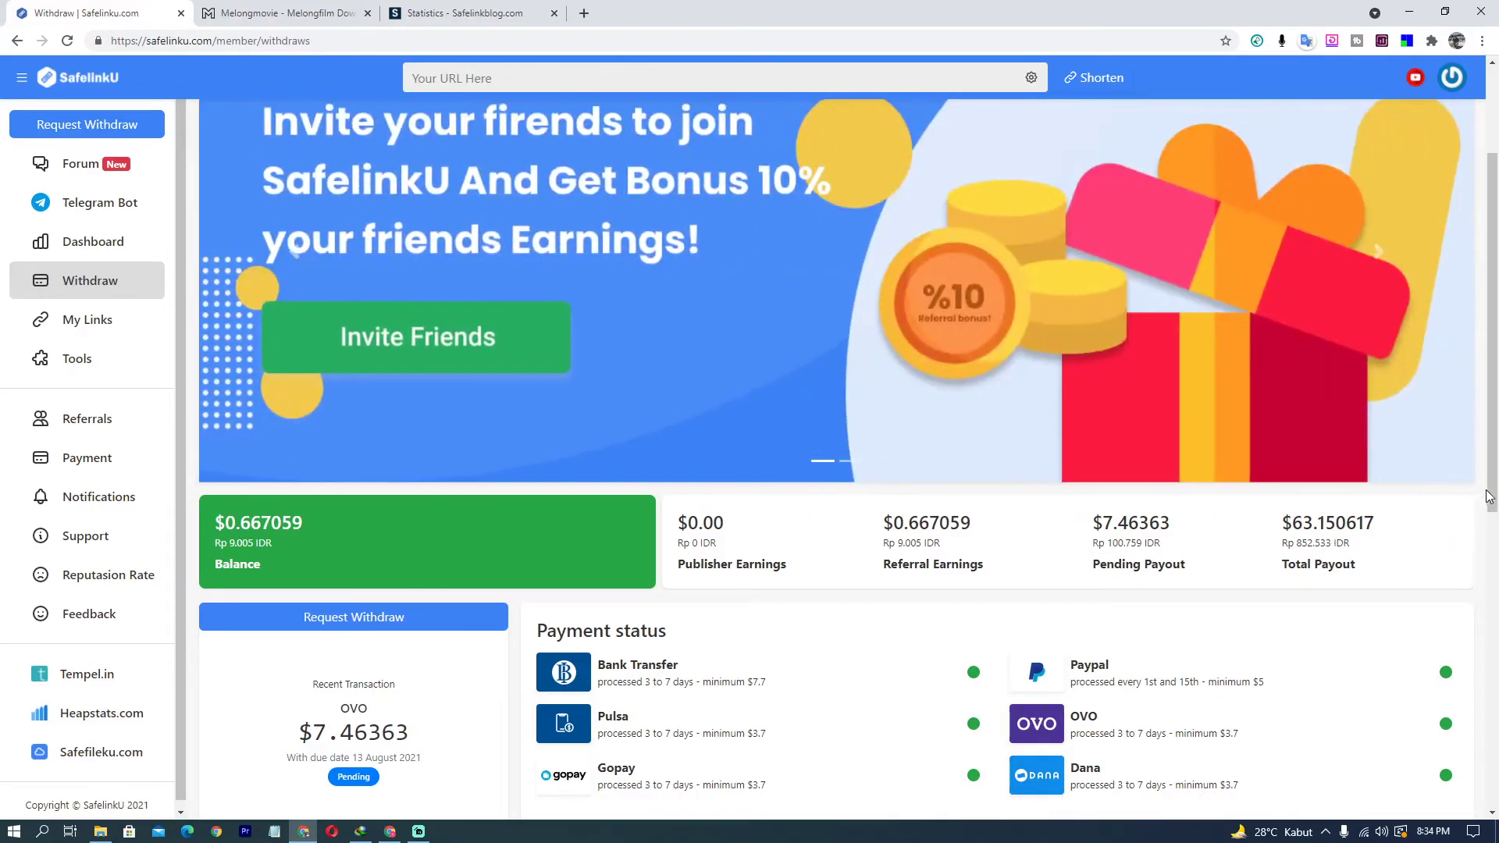
left_click_drag(1486, 497, 1495, 548)
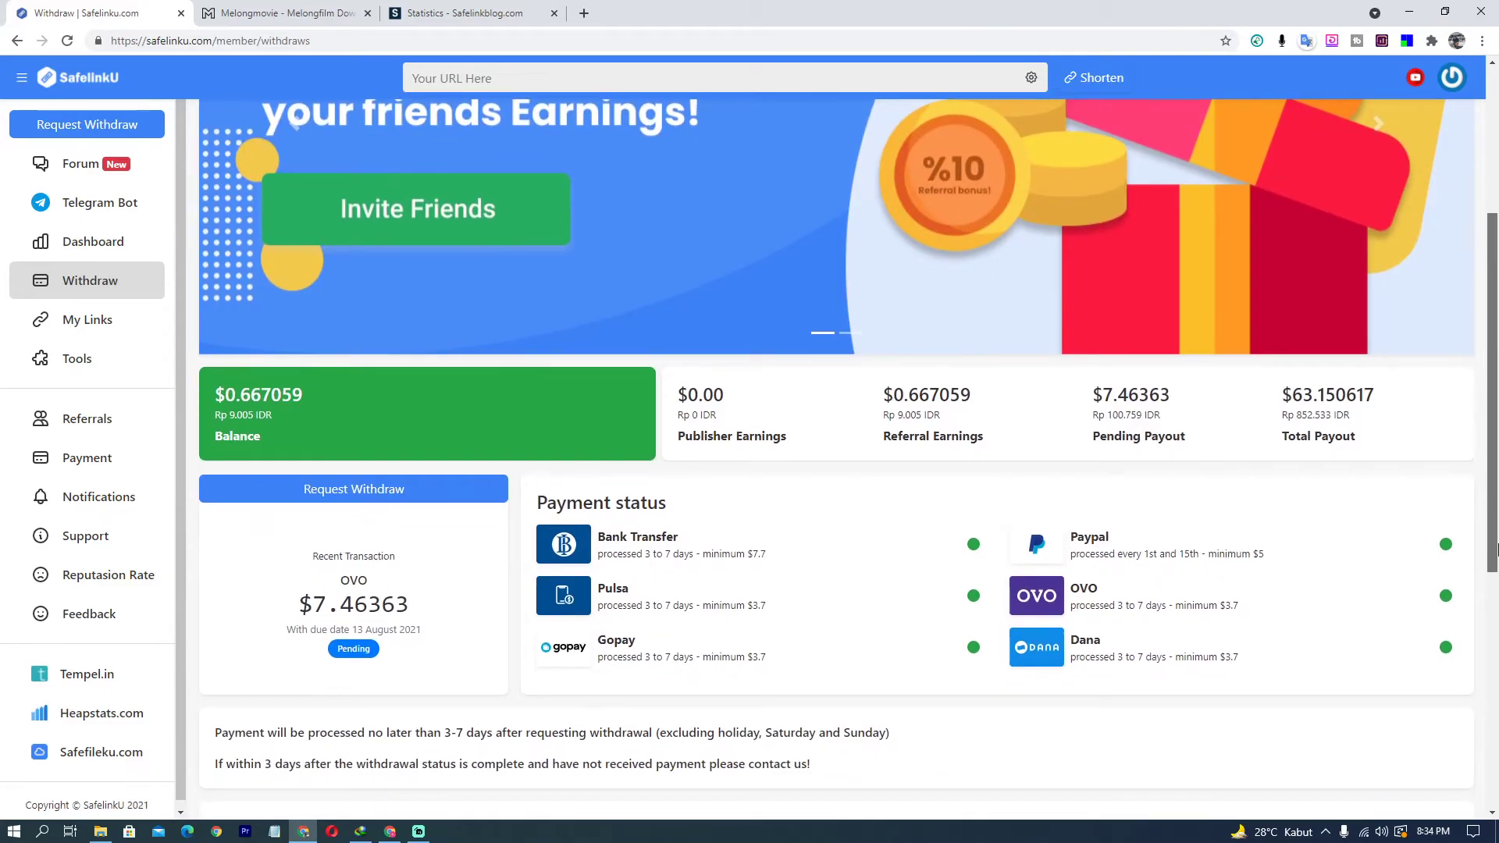
left_click_drag(1106, 455, 1209, 461)
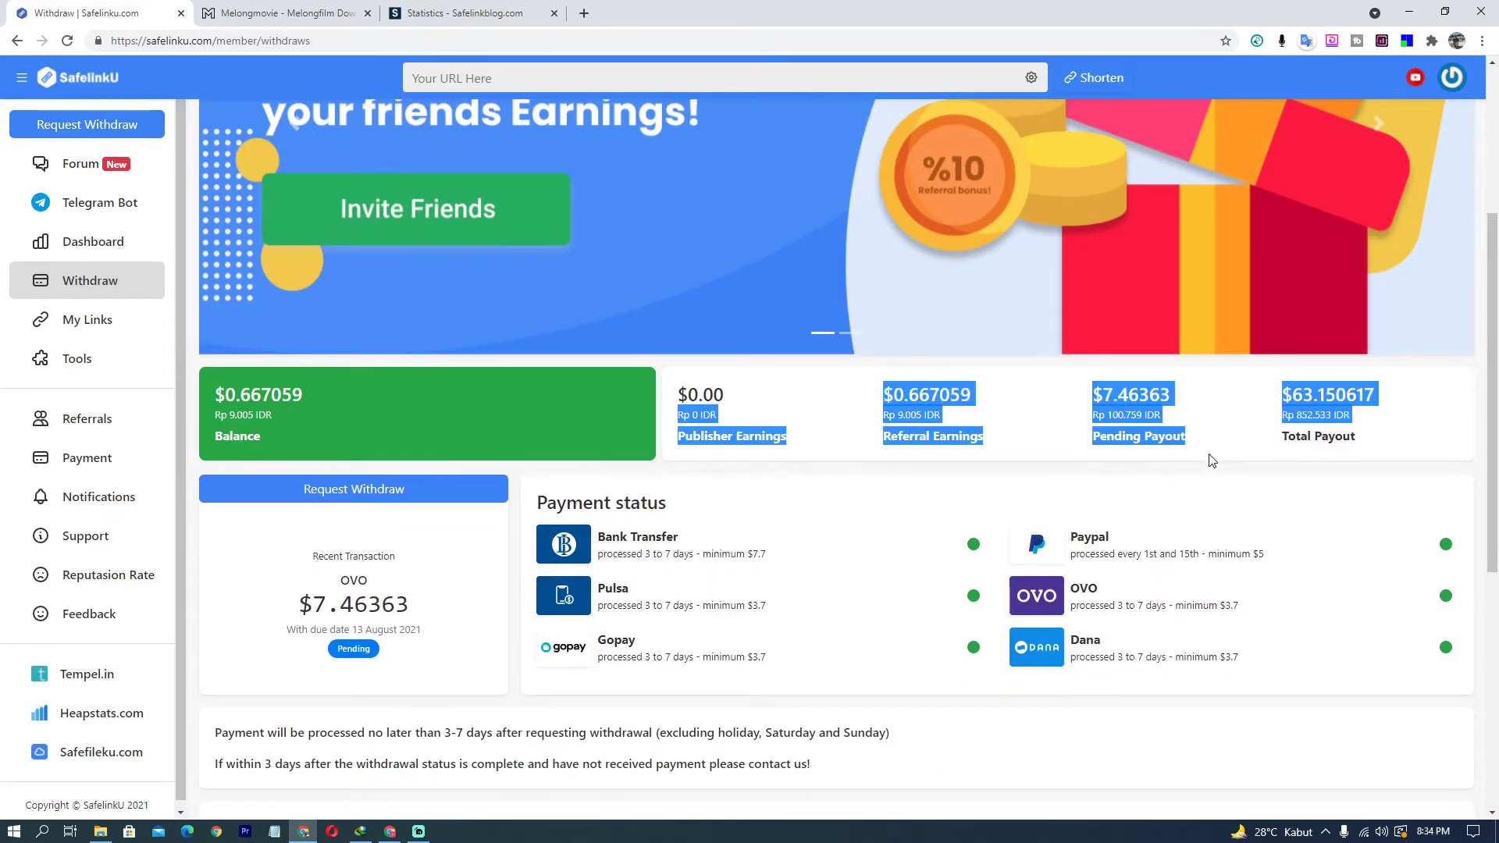
left_click(1211, 461)
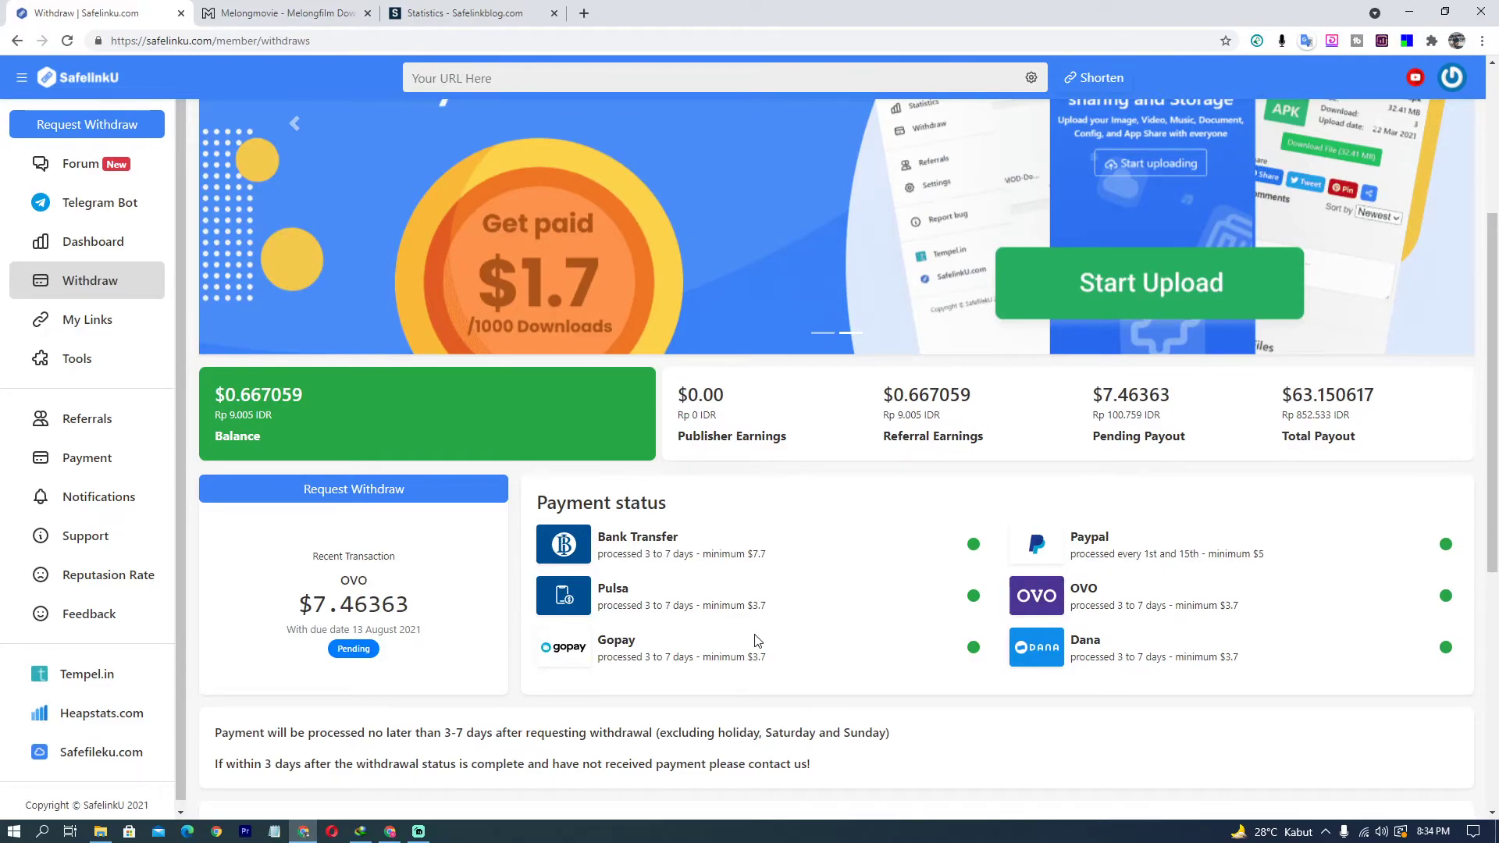
scroll(618, 703, "down", 2)
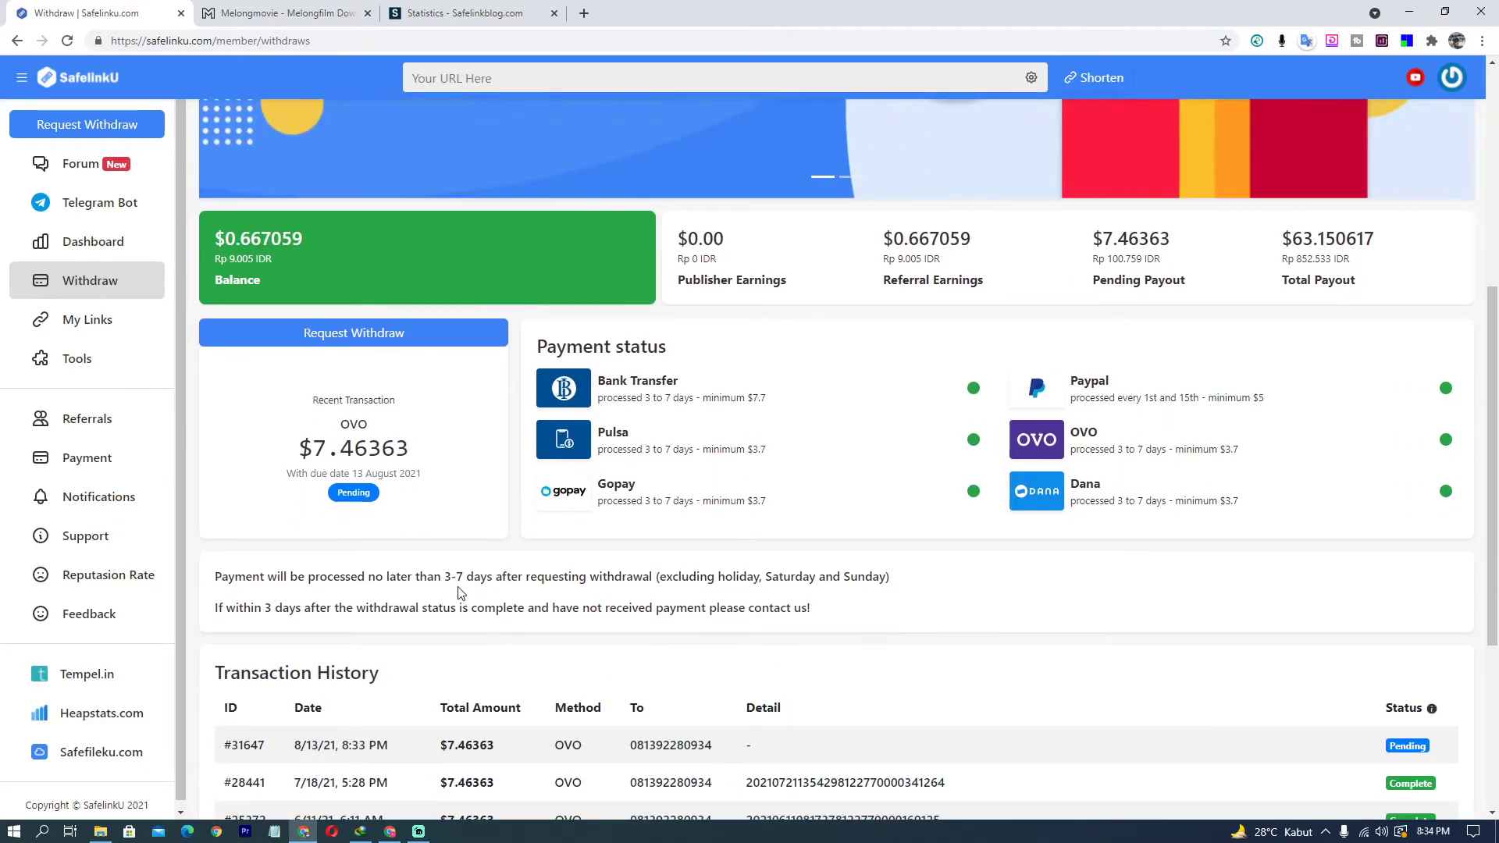
scroll(460, 593, "up", 2)
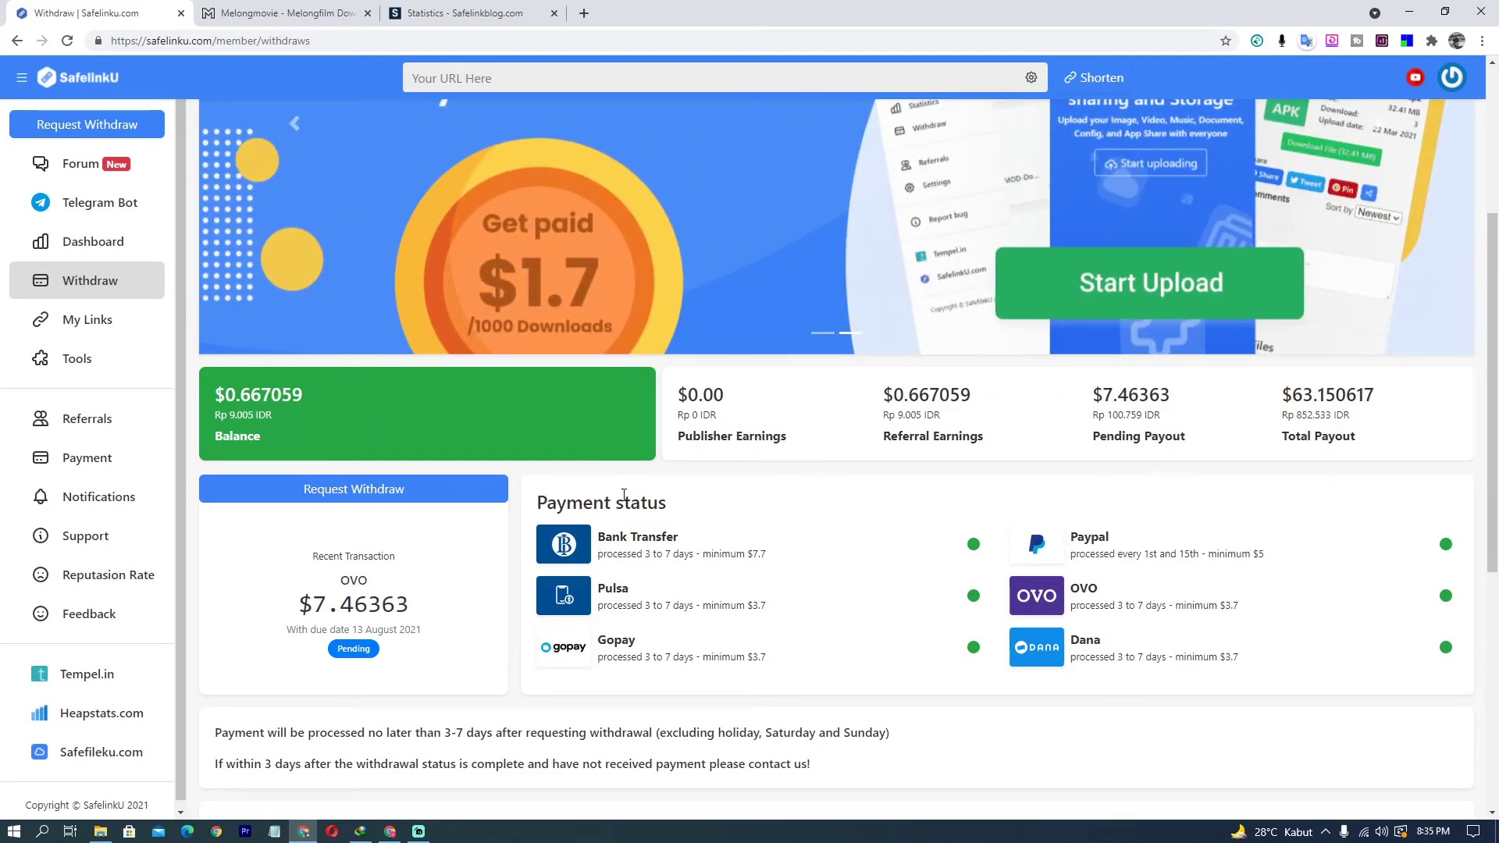
scroll(624, 496, "down", 1)
scroll(623, 506, "down", 5)
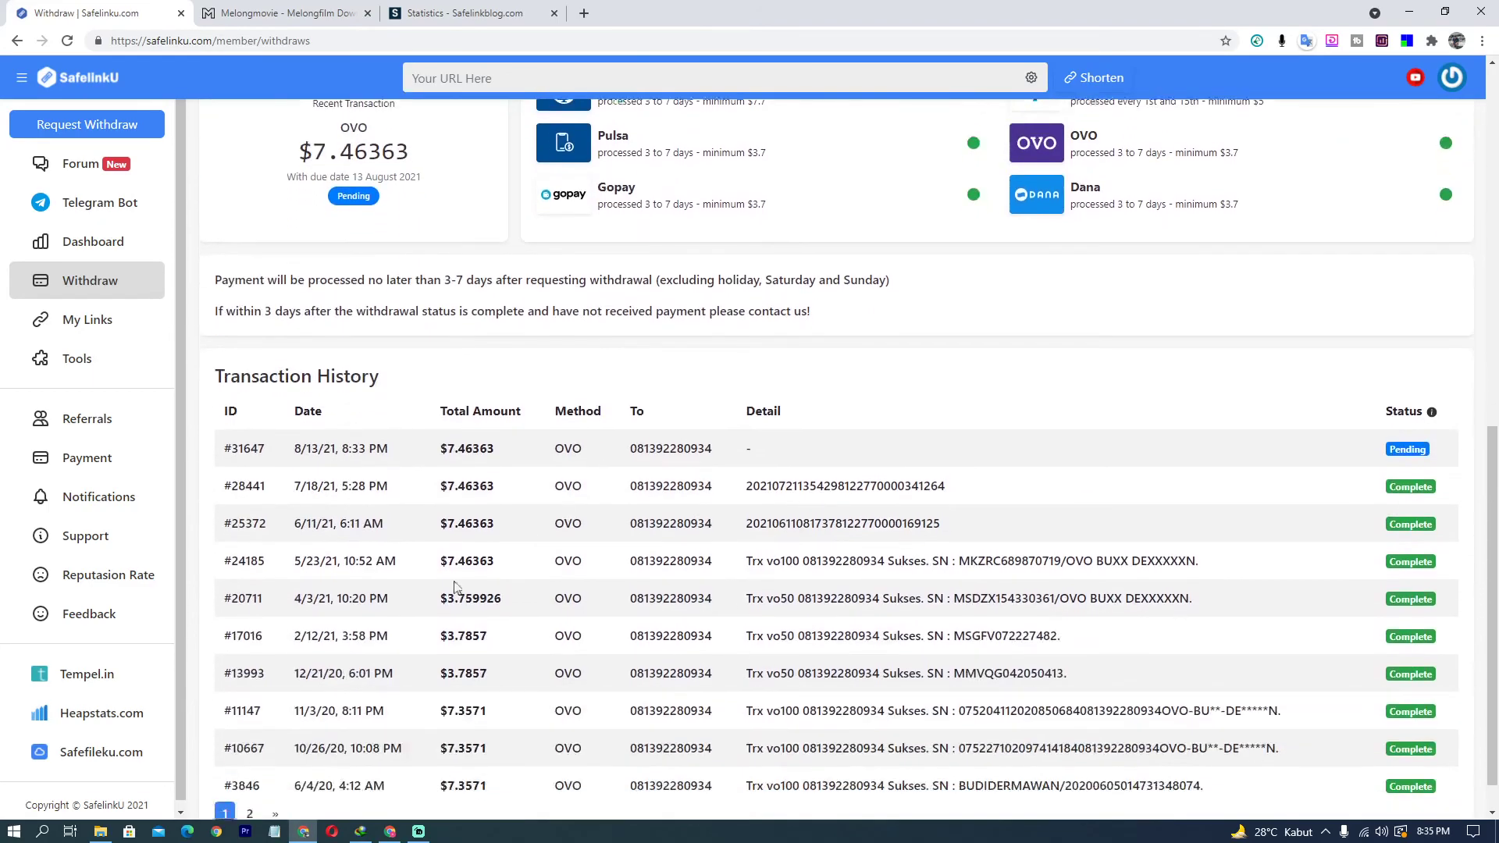
scroll(428, 569, "up", 5)
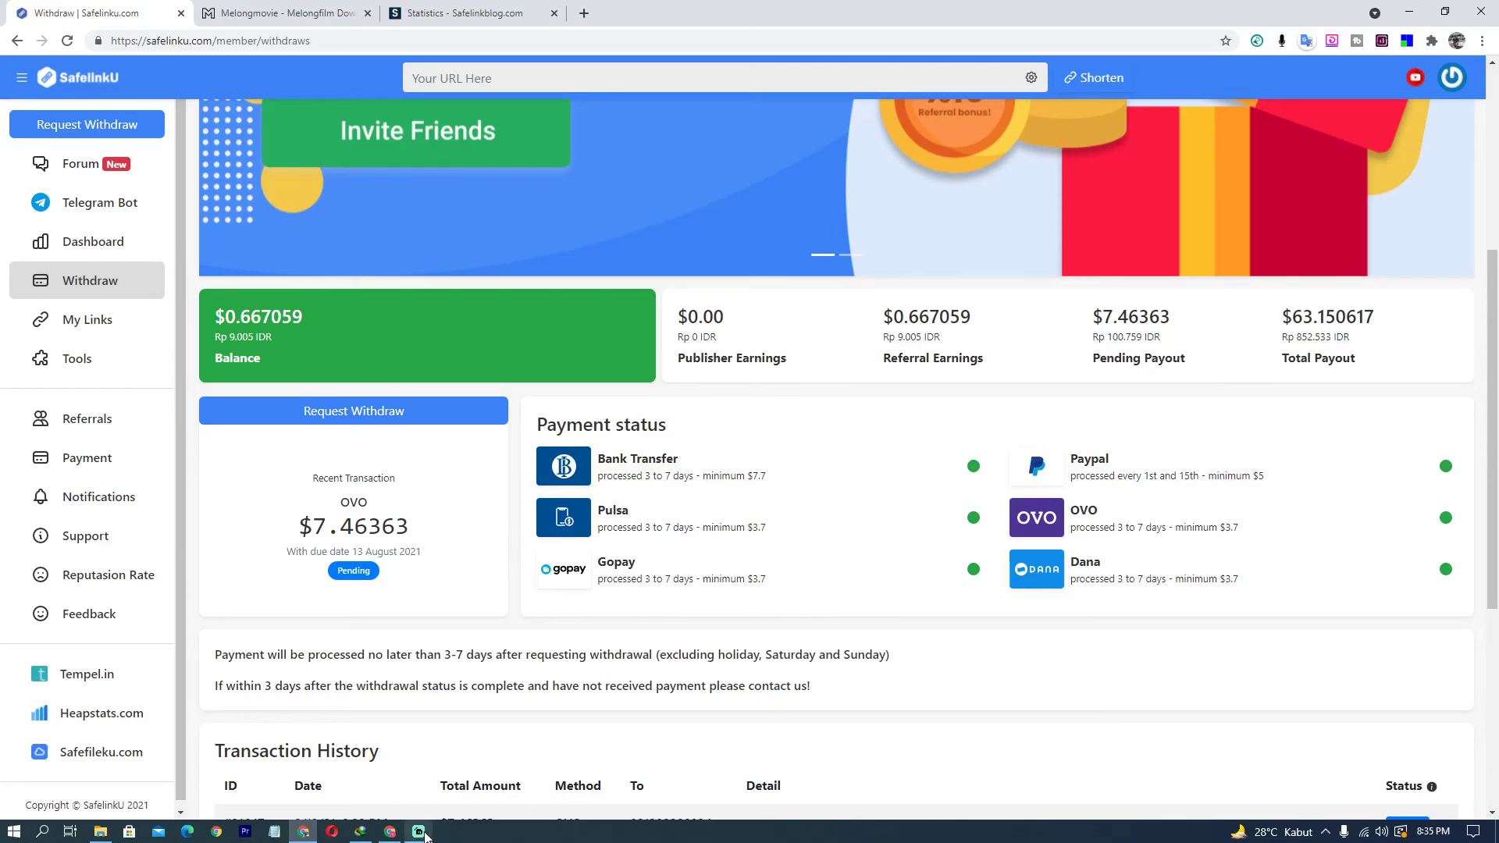
mouse_move(425, 834)
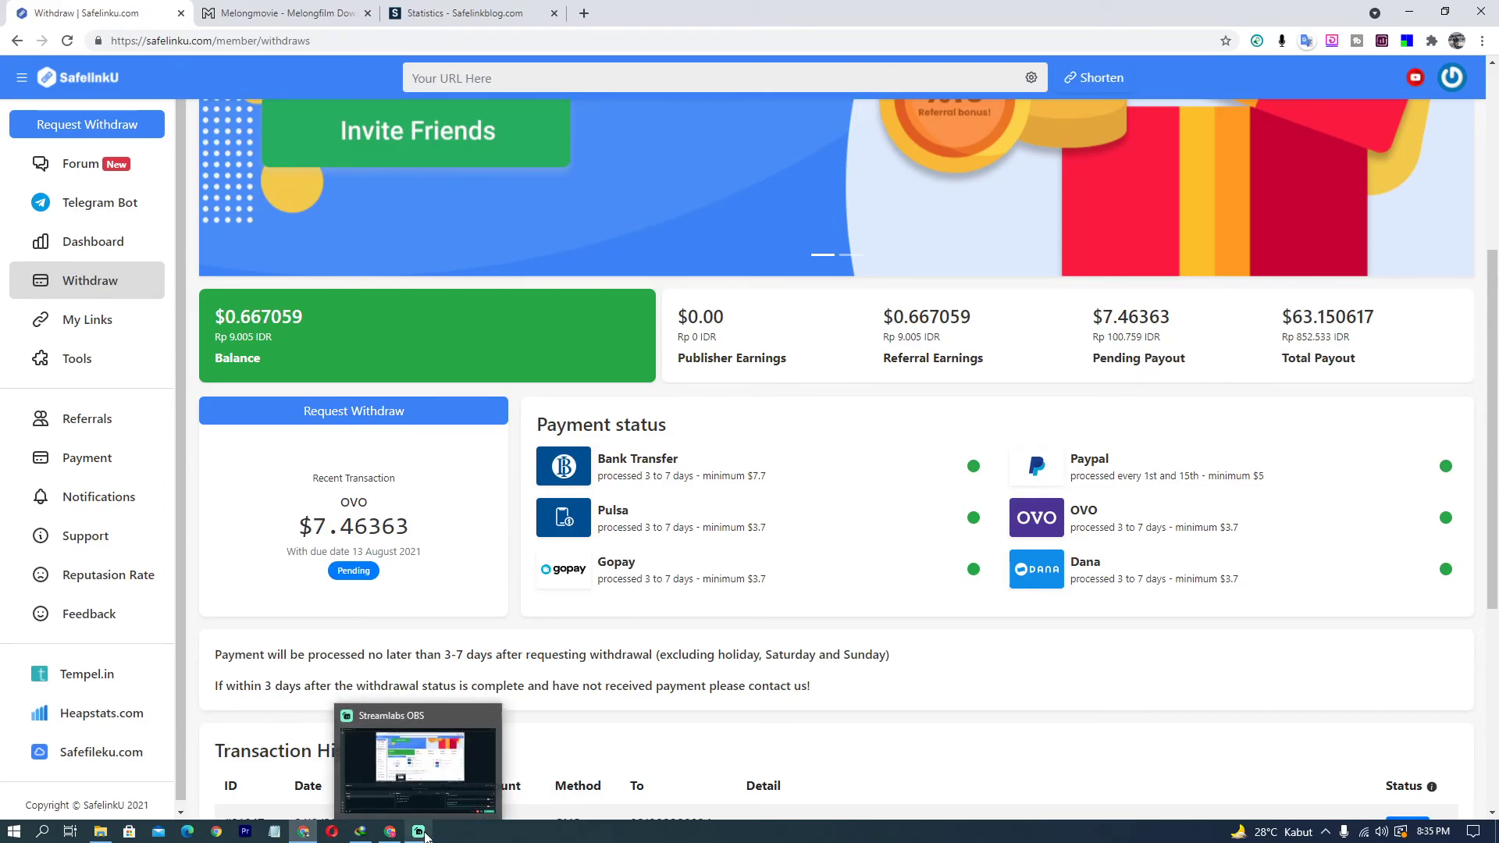